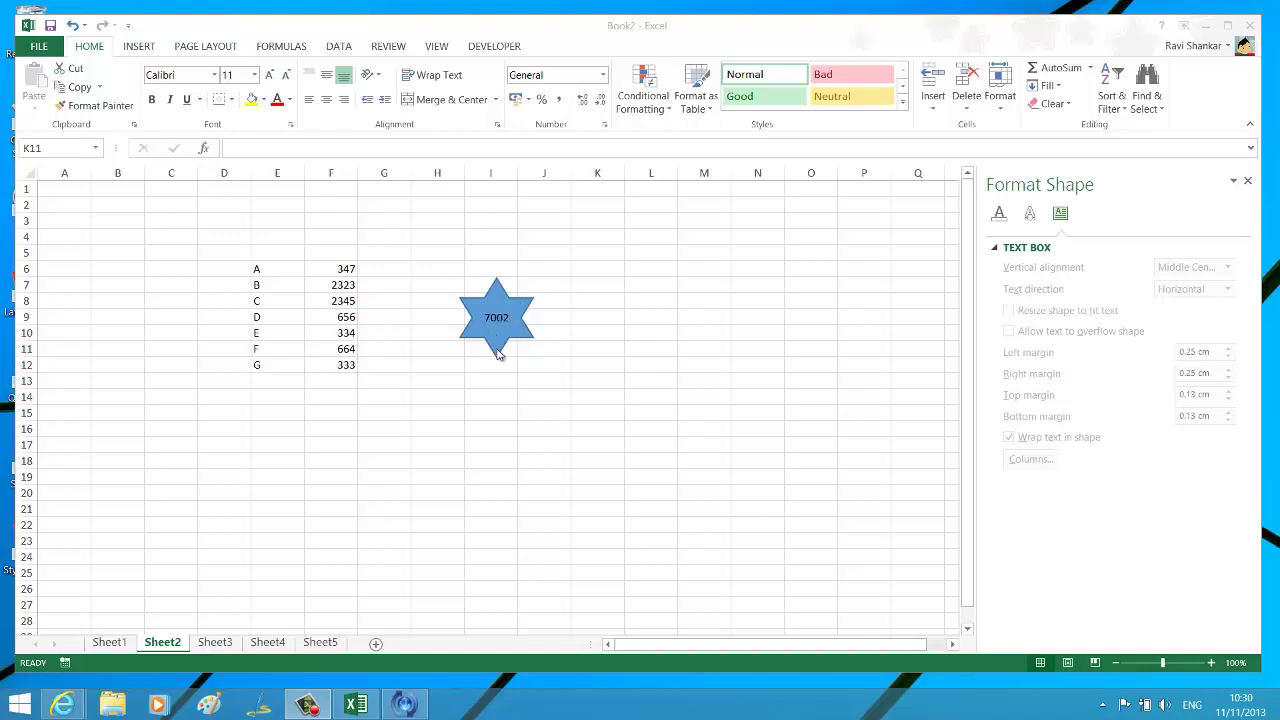
Check the 7002 total of F6:F12 and select the existing six-point star
{"action": "left_click", "coordinate": [342, 272]}
{"action": "left_click", "coordinate": [342, 273]}
{"action": "left_click_drag", "start_coordinate": [342, 272], "coordinate": [347, 365]}
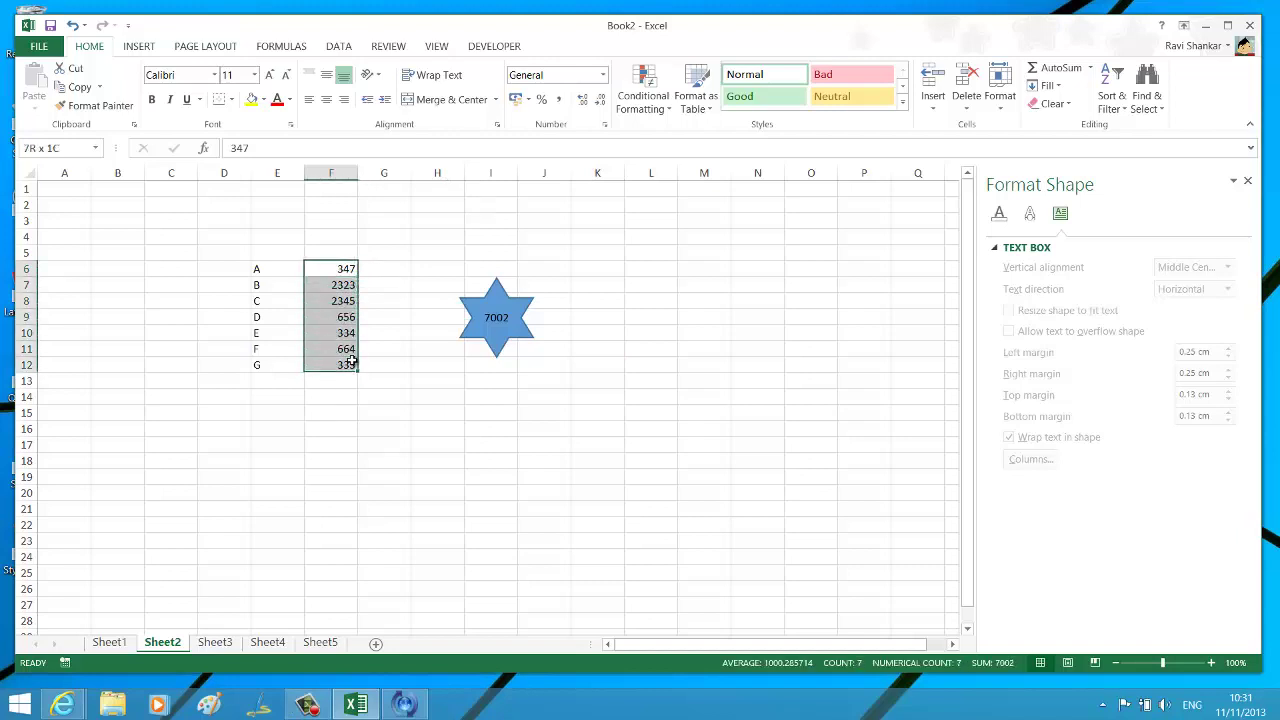
{"action": "left_click", "coordinate": [480, 371]}
{"action": "left_click", "coordinate": [508, 340]}
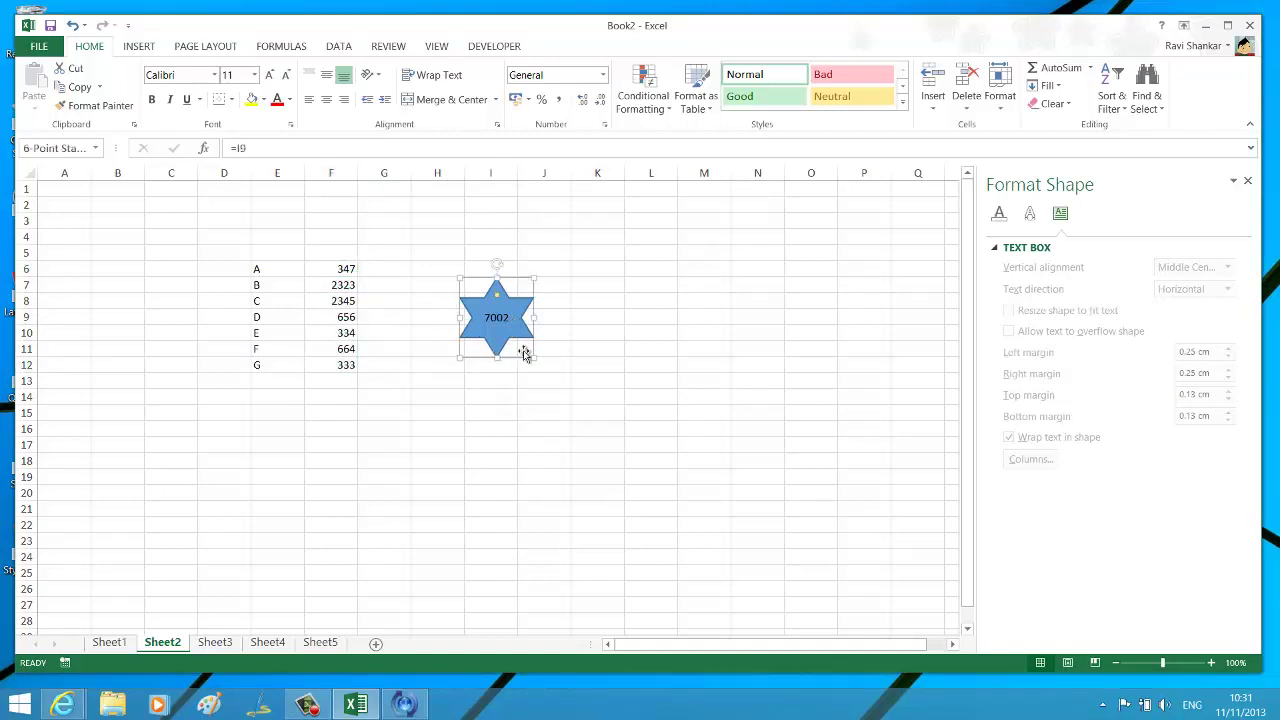
On Sheet3, enter the labels A, B, C and D in cells E5 to E8
{"action": "left_click", "coordinate": [215, 643]}
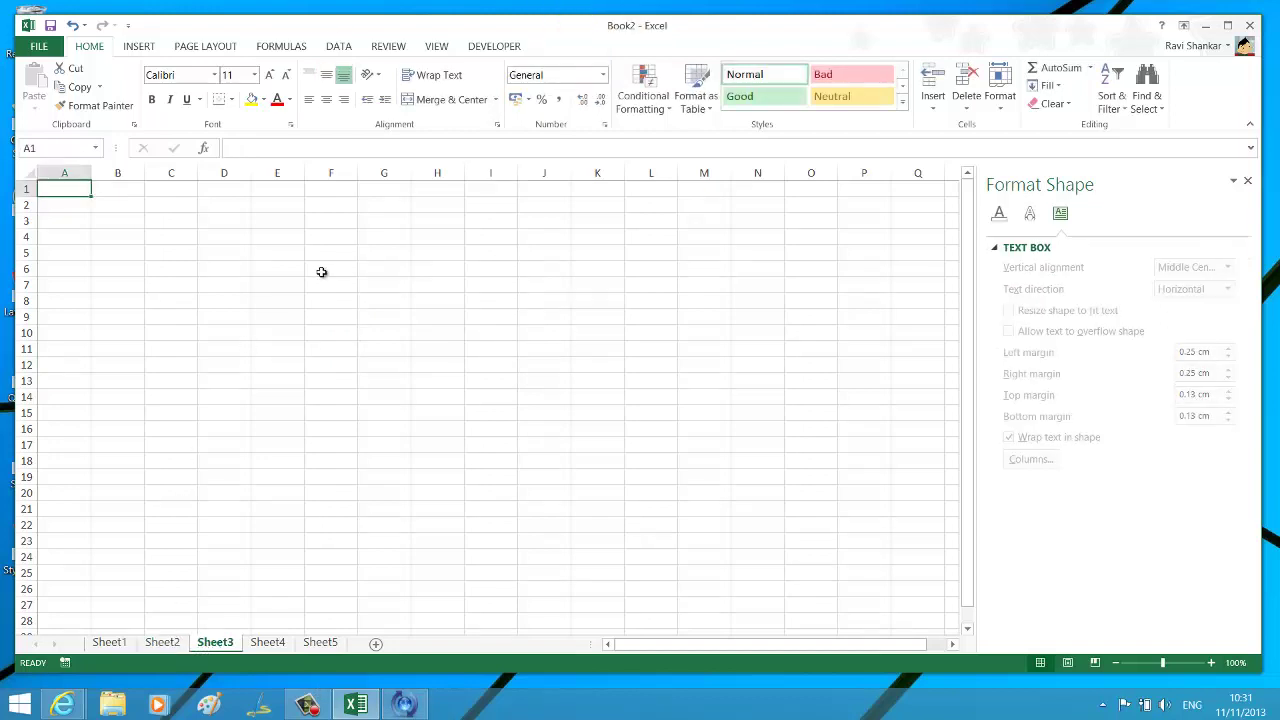
{"action": "left_click", "coordinate": [297, 251]}
{"action": "type", "text": "A"}
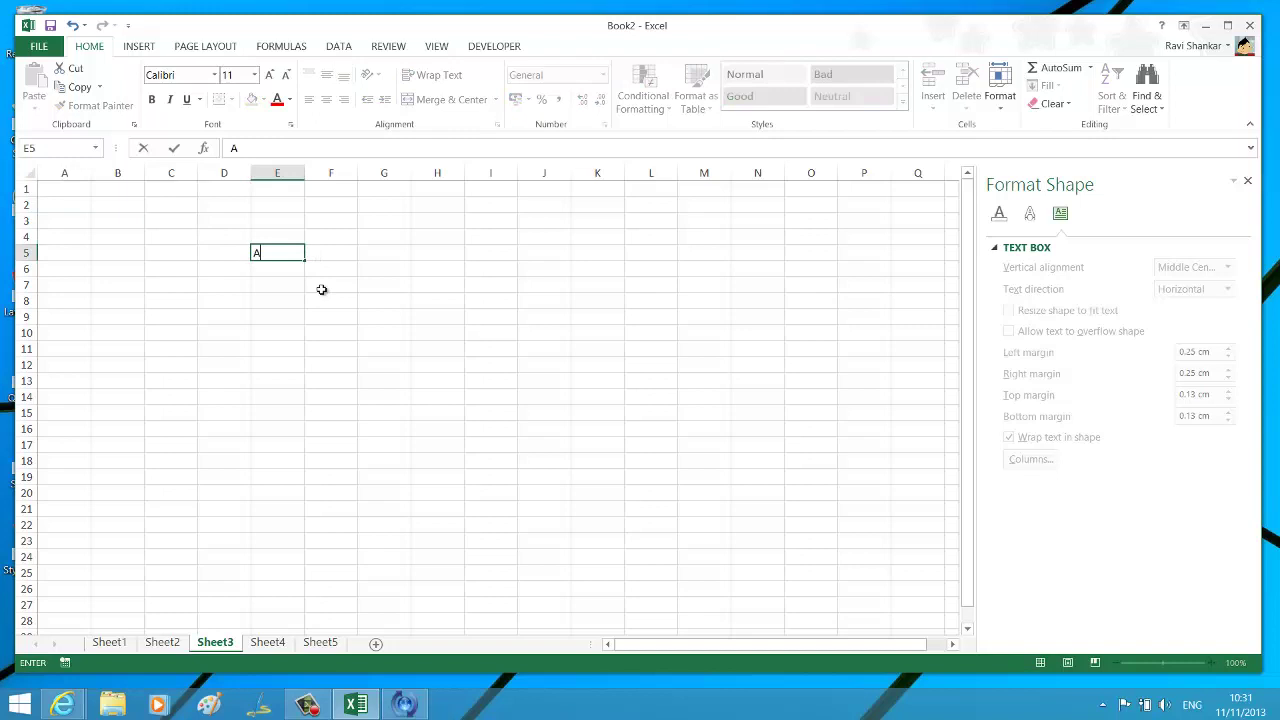
{"action": "key", "text": "Return"}
{"action": "type", "text": "B"}
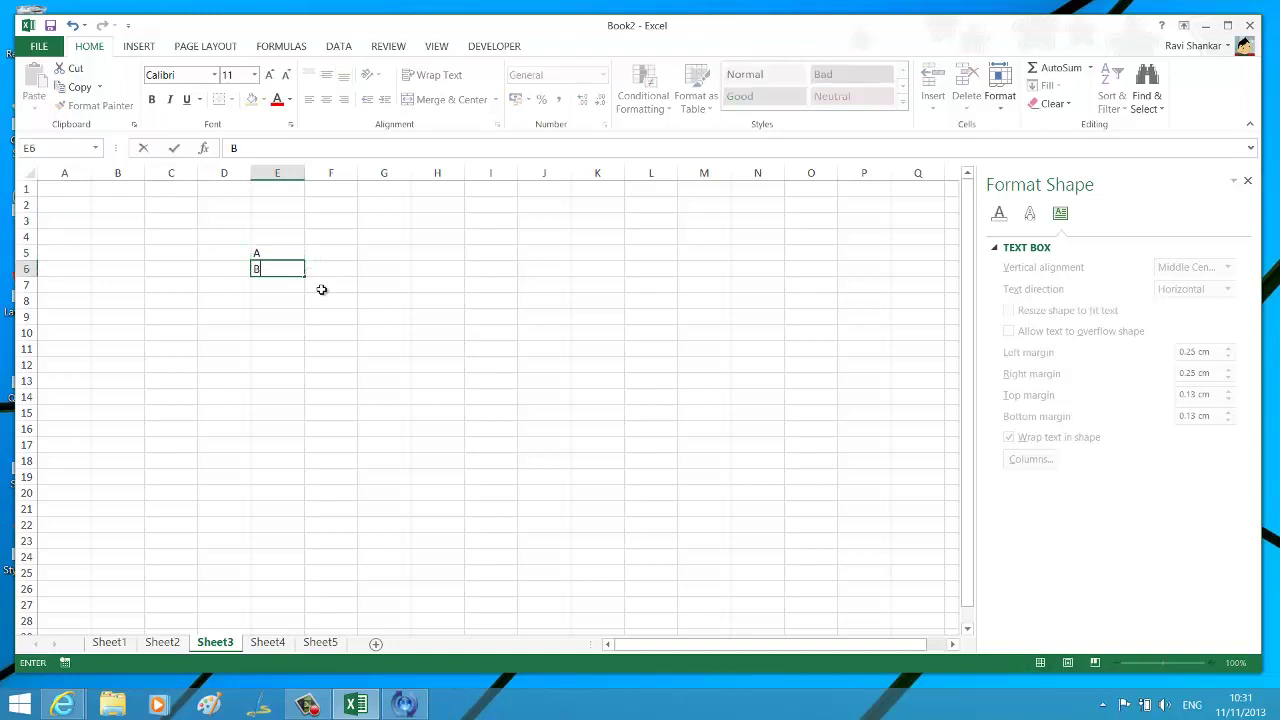
{"action": "key", "text": "Return"}
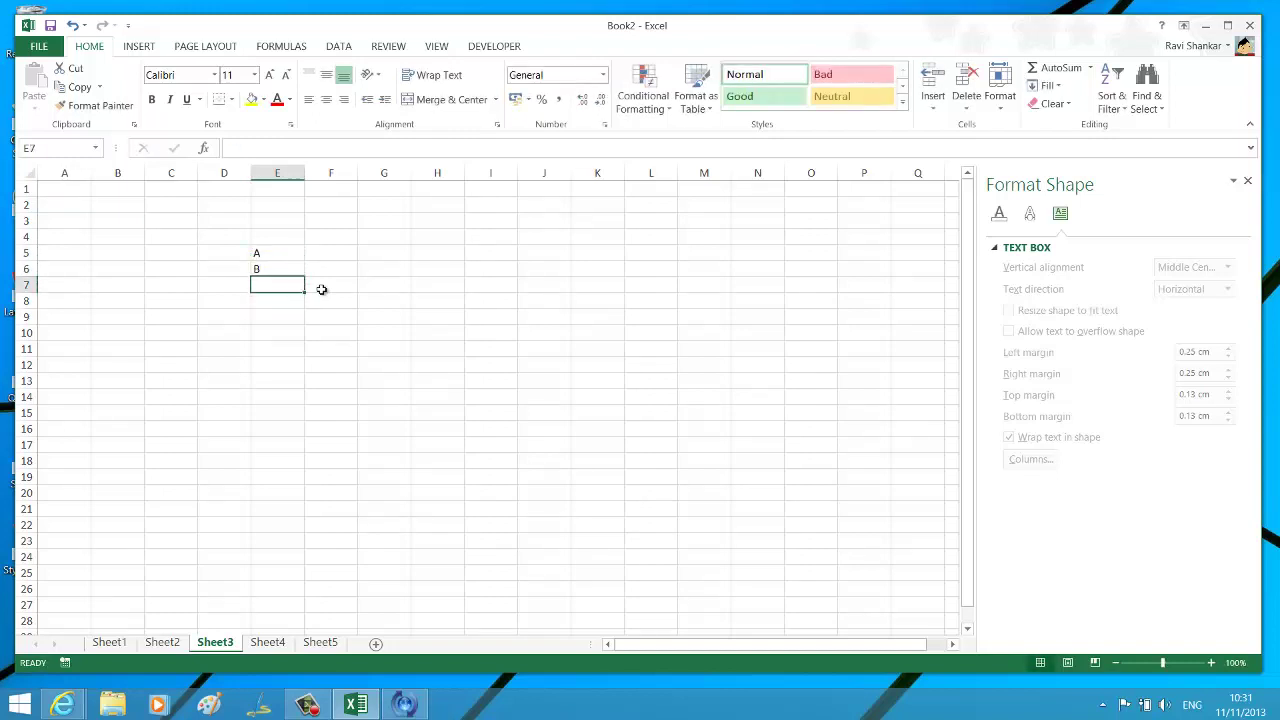
{"action": "type", "text": "C"}
{"action": "key", "text": "Return"}
{"action": "type", "text": "D"}
{"action": "key", "text": "Return"}
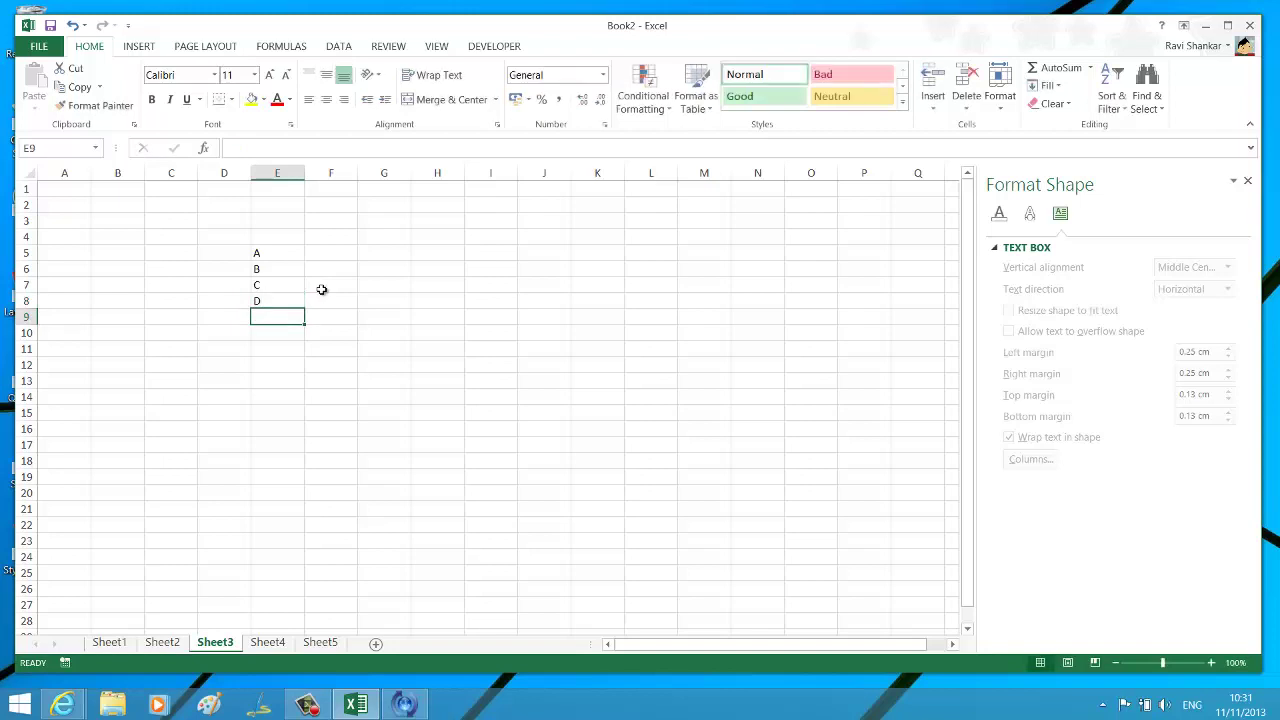
Add labels E and F in E9 and E10, then review the finished list
{"action": "key", "text": "Return"}
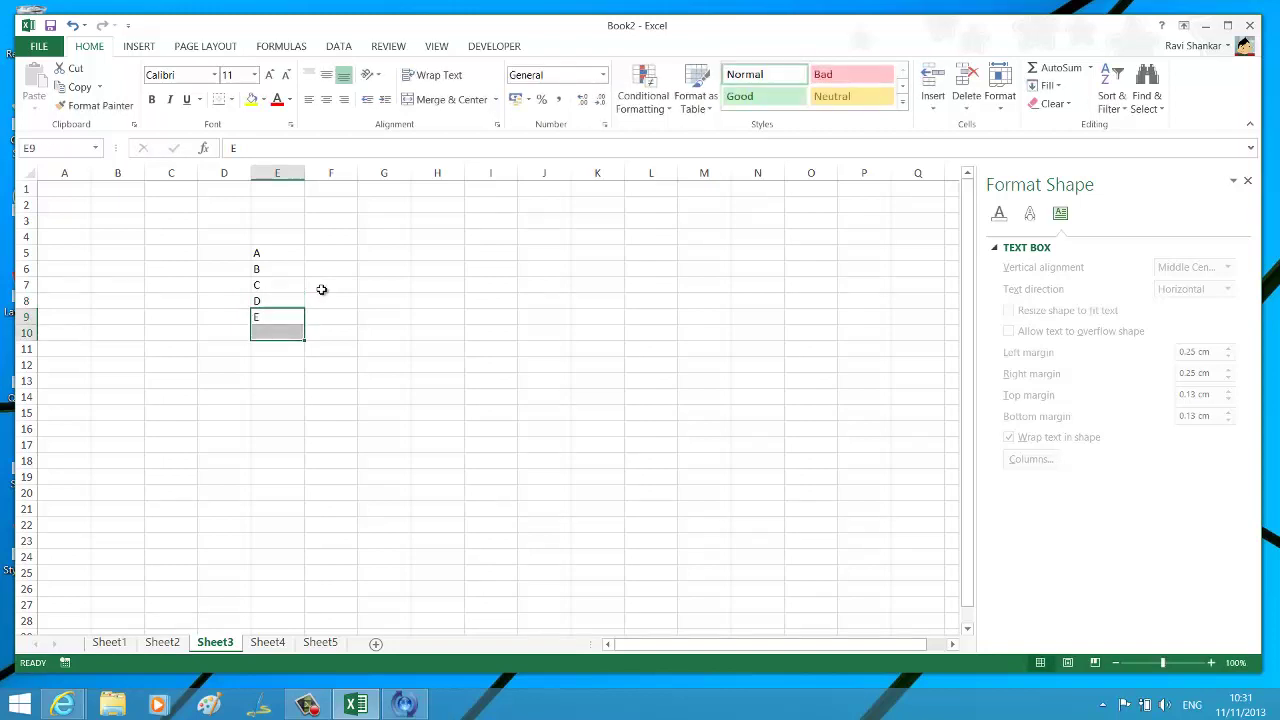
{"action": "type", "text": "F"}
{"action": "type", "text": "E"}
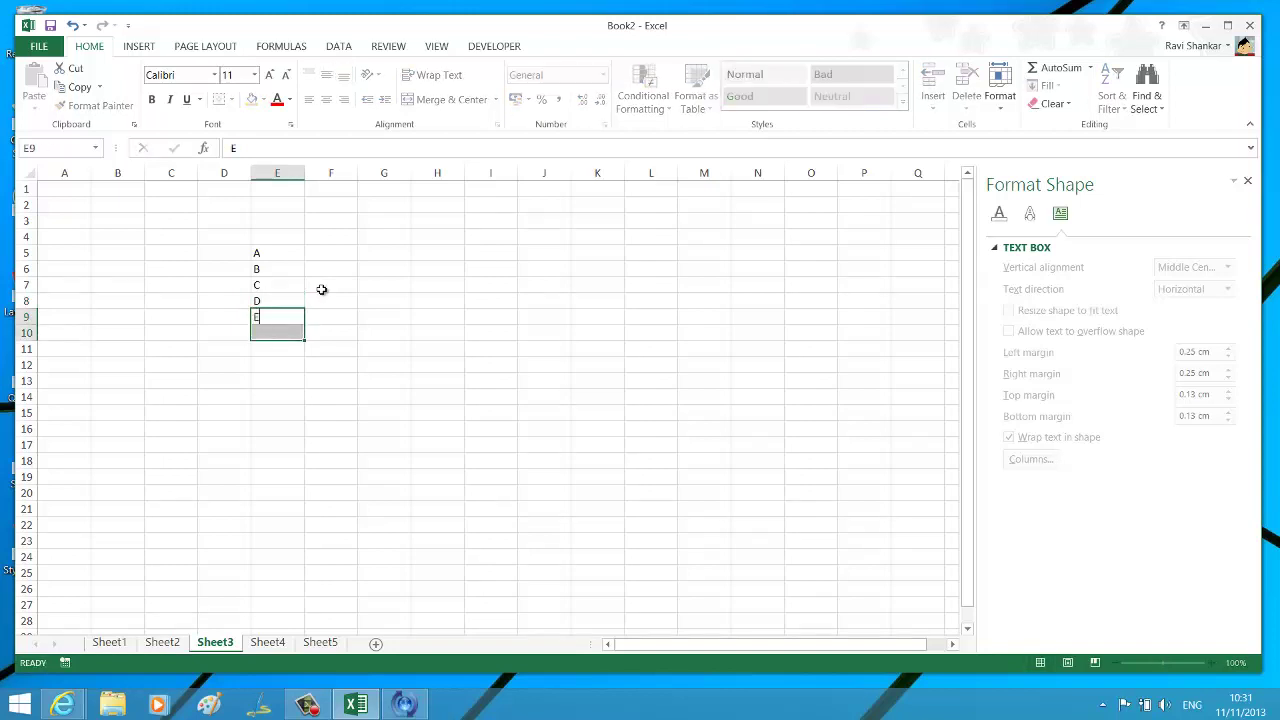
{"action": "key", "text": "Return"}
{"action": "type", "text": "F"}
{"action": "key", "text": "Return"}
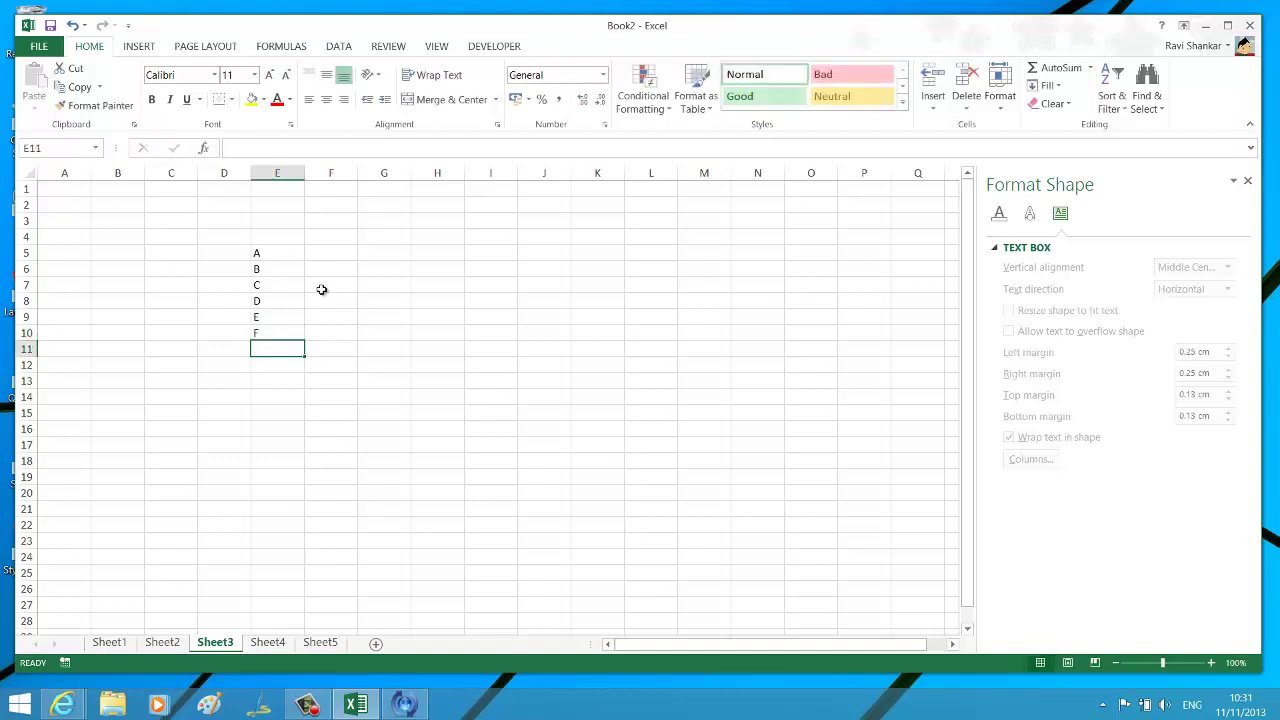
{"action": "key", "text": "Up"}
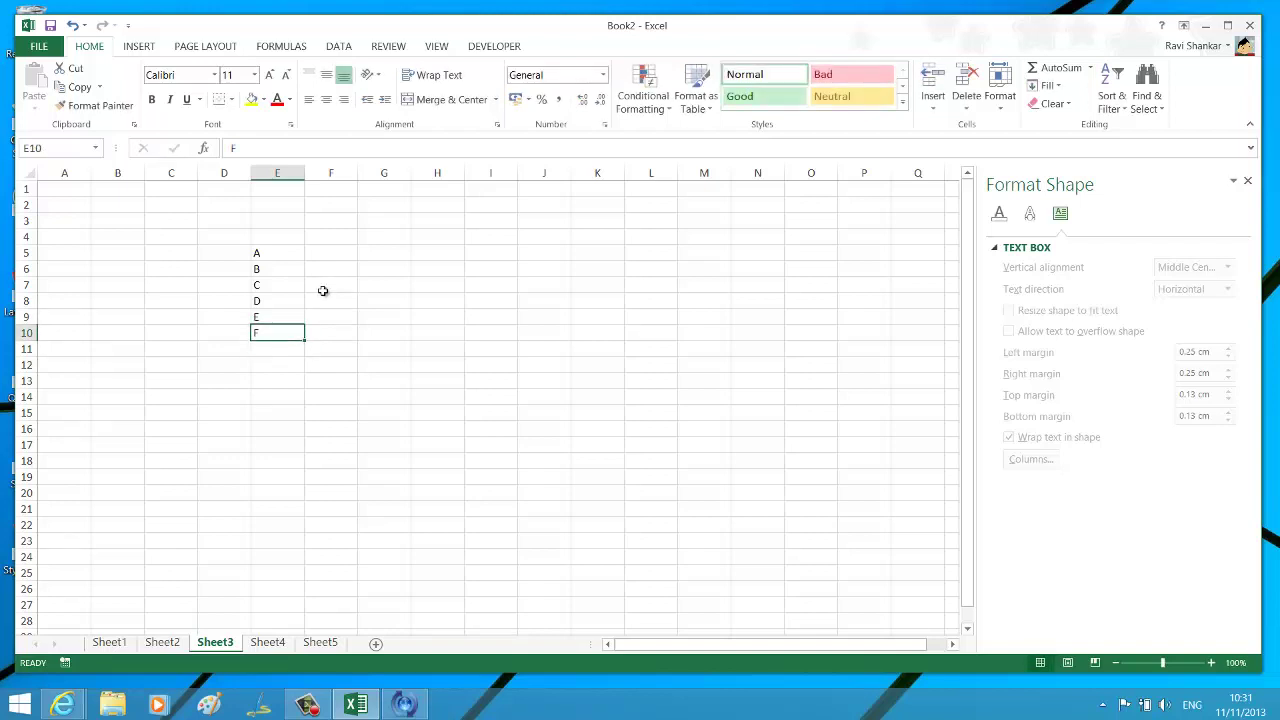
{"action": "left_click", "coordinate": [295, 254]}
{"action": "left_click", "coordinate": [284, 318]}
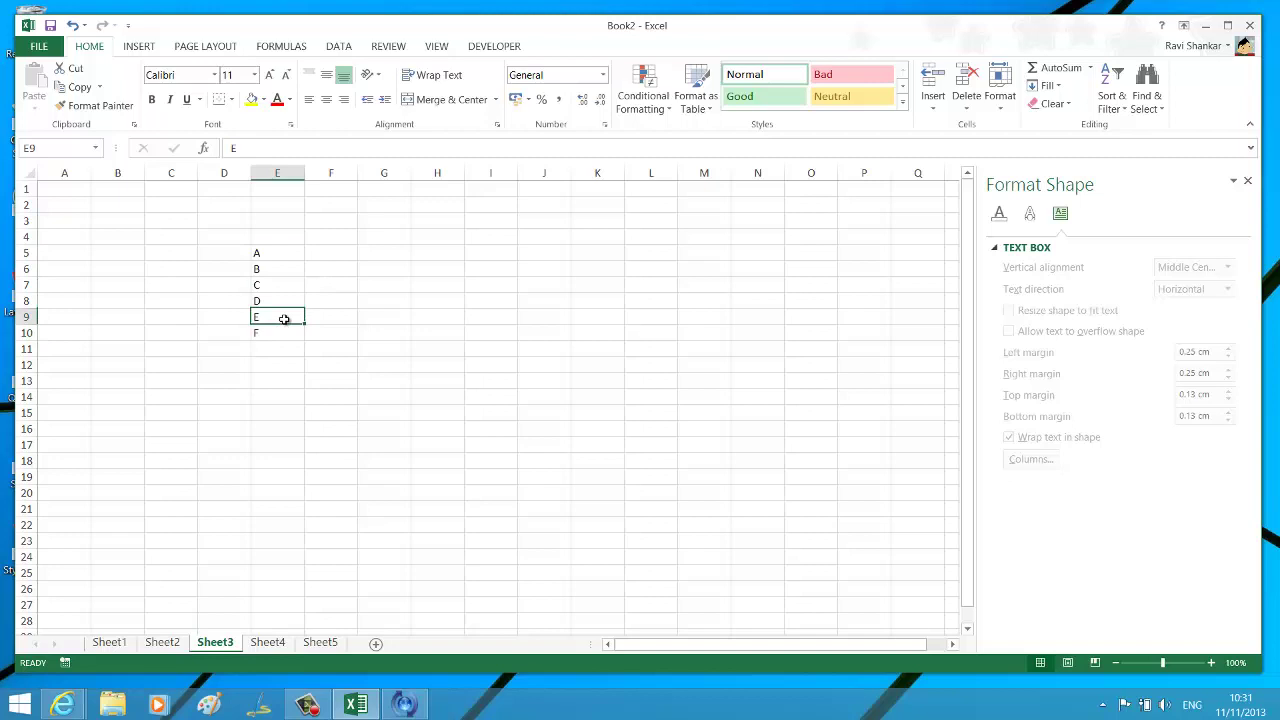
{"action": "left_click", "coordinate": [333, 254]}
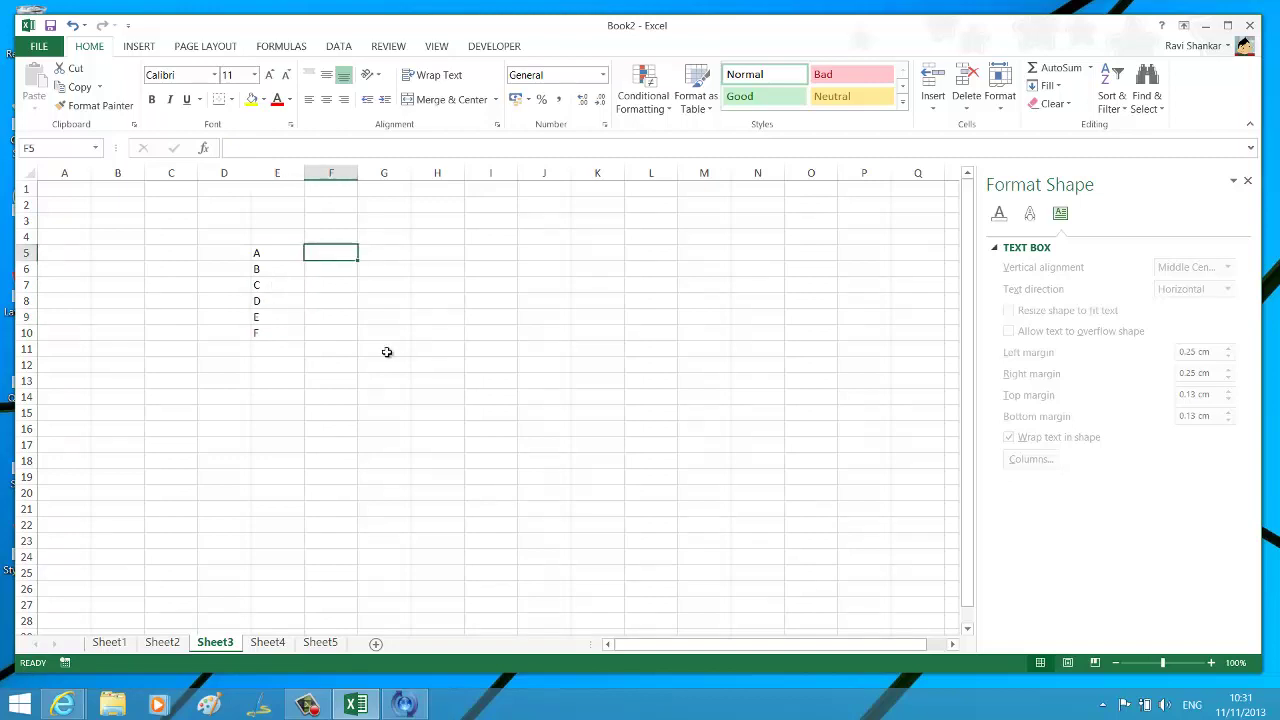
Enter 45, 34 and 56 in F5:F7, correcting the mistyped F7 value
{"action": "type", "text": "45"}
{"action": "key", "text": "Return"}
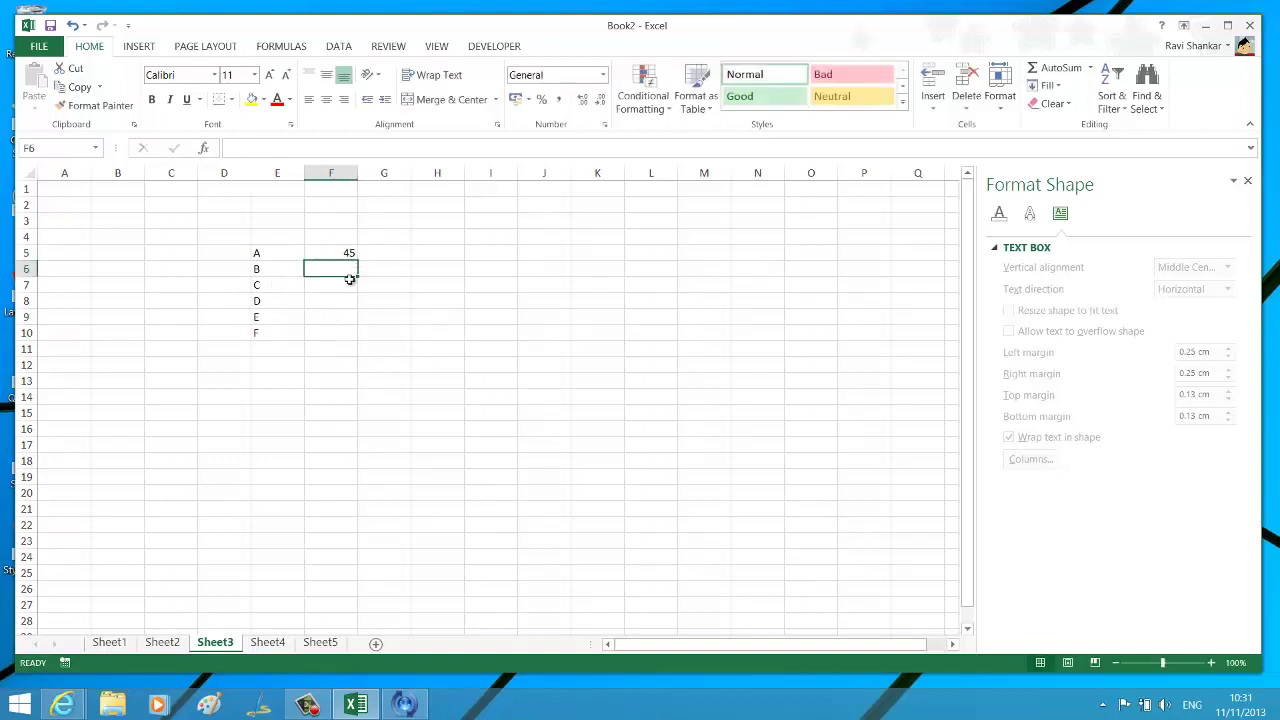
{"action": "type", "text": "34"}
{"action": "key", "text": "Return"}
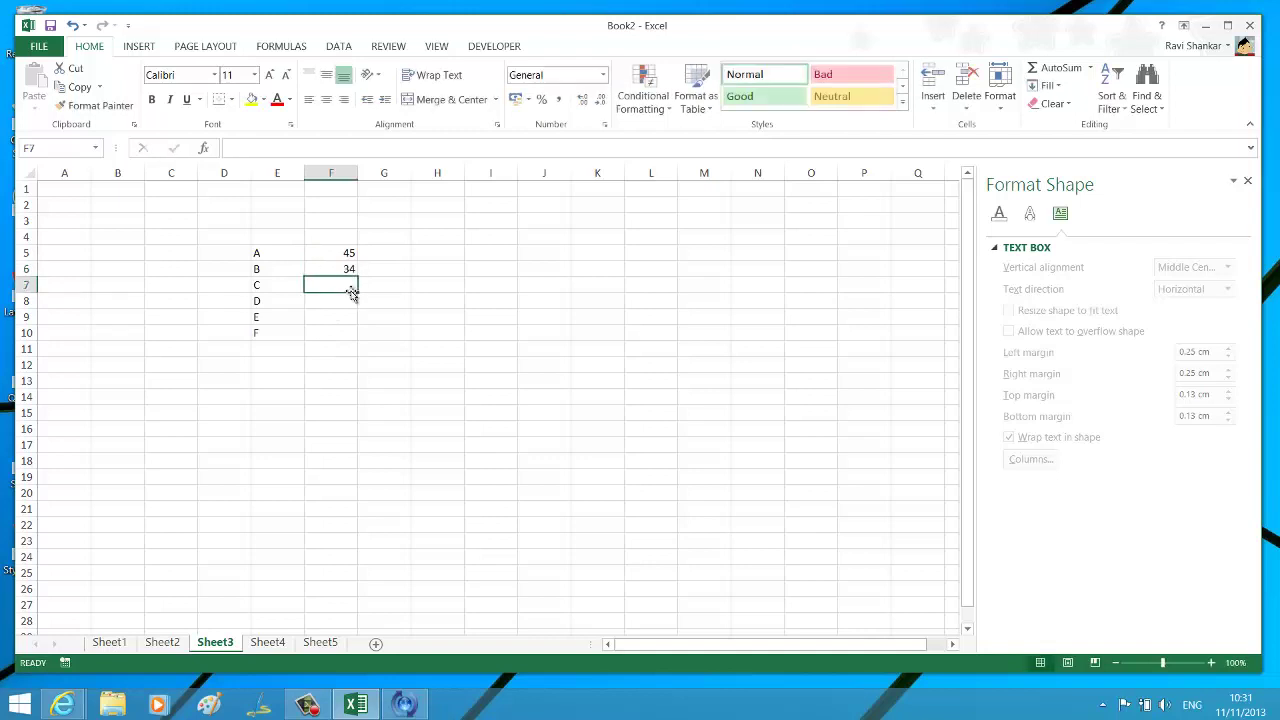
{"action": "type", "text": "5"}
{"action": "key", "text": "Return"}
{"action": "key", "text": "Return"}
{"action": "left_click", "coordinate": [339, 288]}
{"action": "type", "text": "4"}
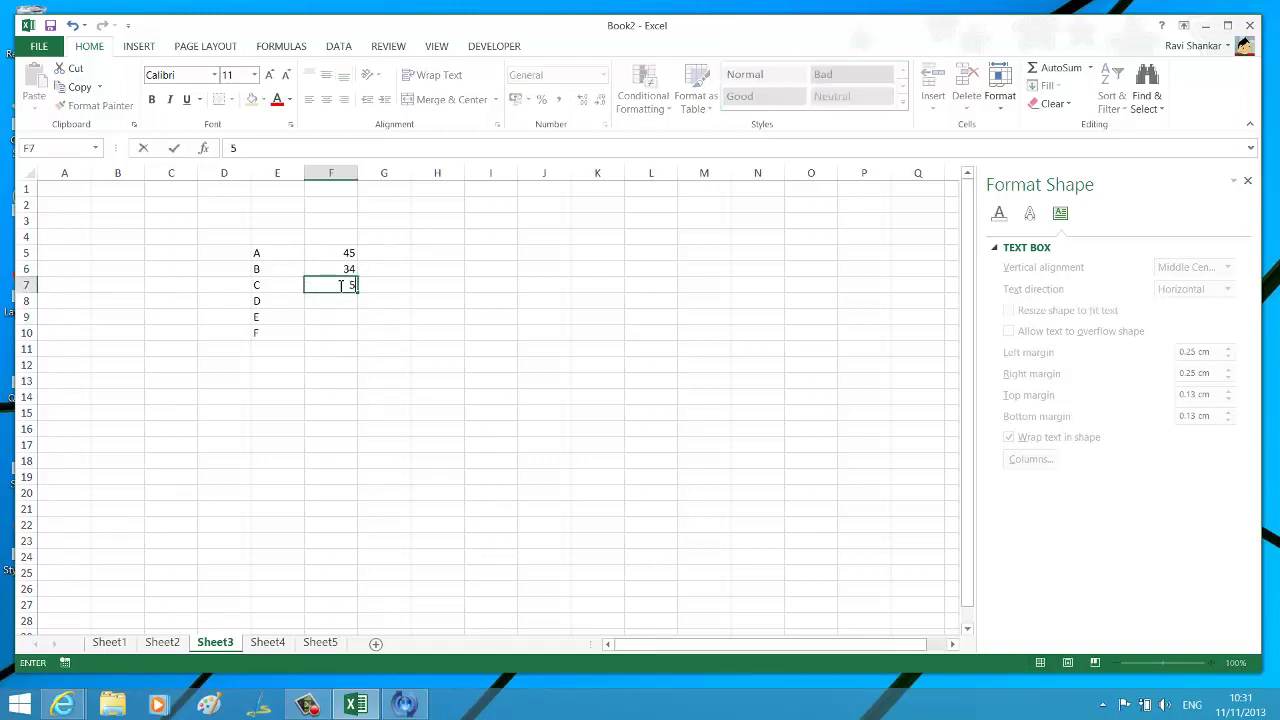
{"action": "type", "text": "6"}
{"action": "left_click", "coordinate": [371, 331]}
Fill the series down to F10 (78, 100, 122) and select F5:F10 to check the 435 sum
{"action": "left_click", "coordinate": [344, 266]}
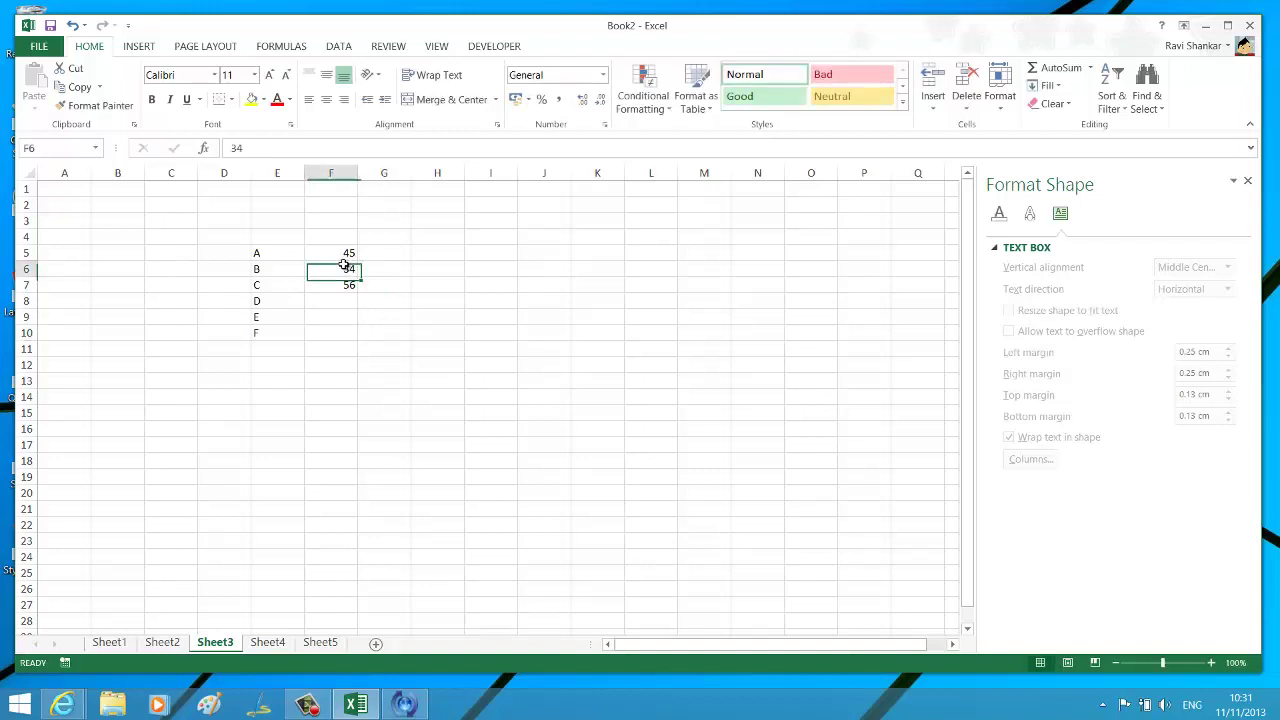
{"action": "left_click_drag", "start_coordinate": [344, 266], "coordinate": [353, 338]}
{"action": "left_click", "coordinate": [334, 363]}
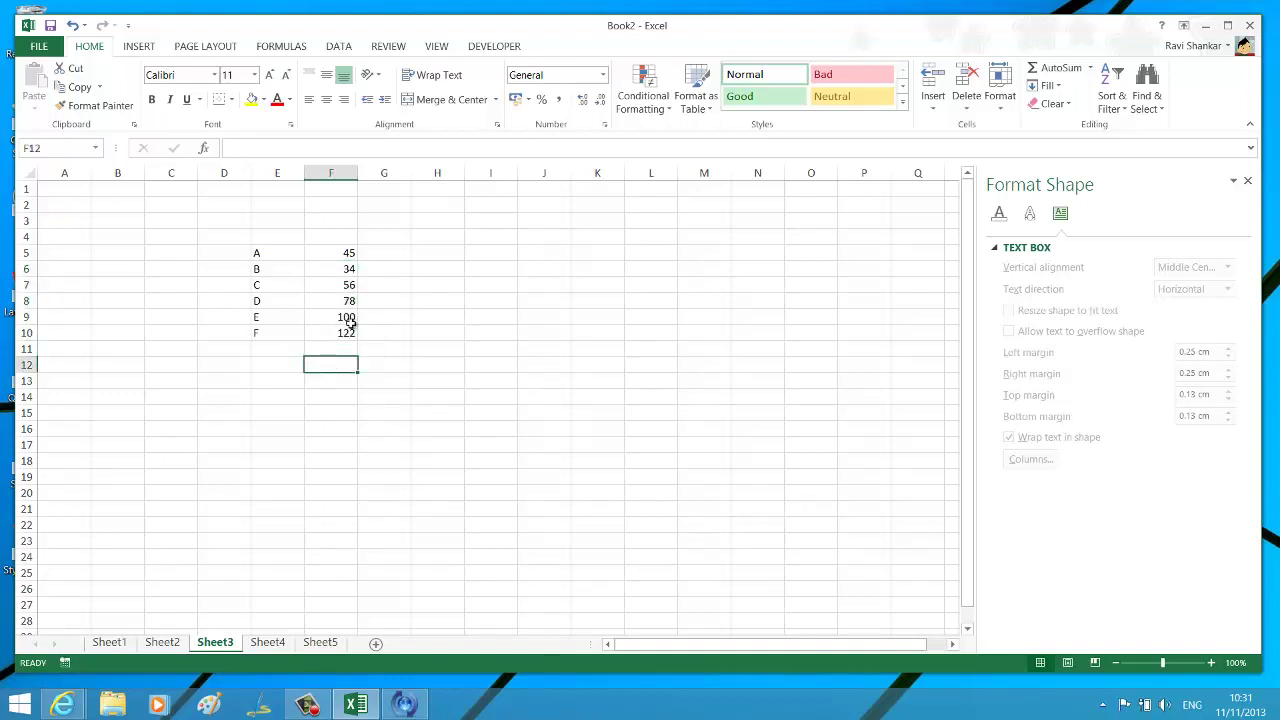
{"action": "left_click", "coordinate": [340, 349]}
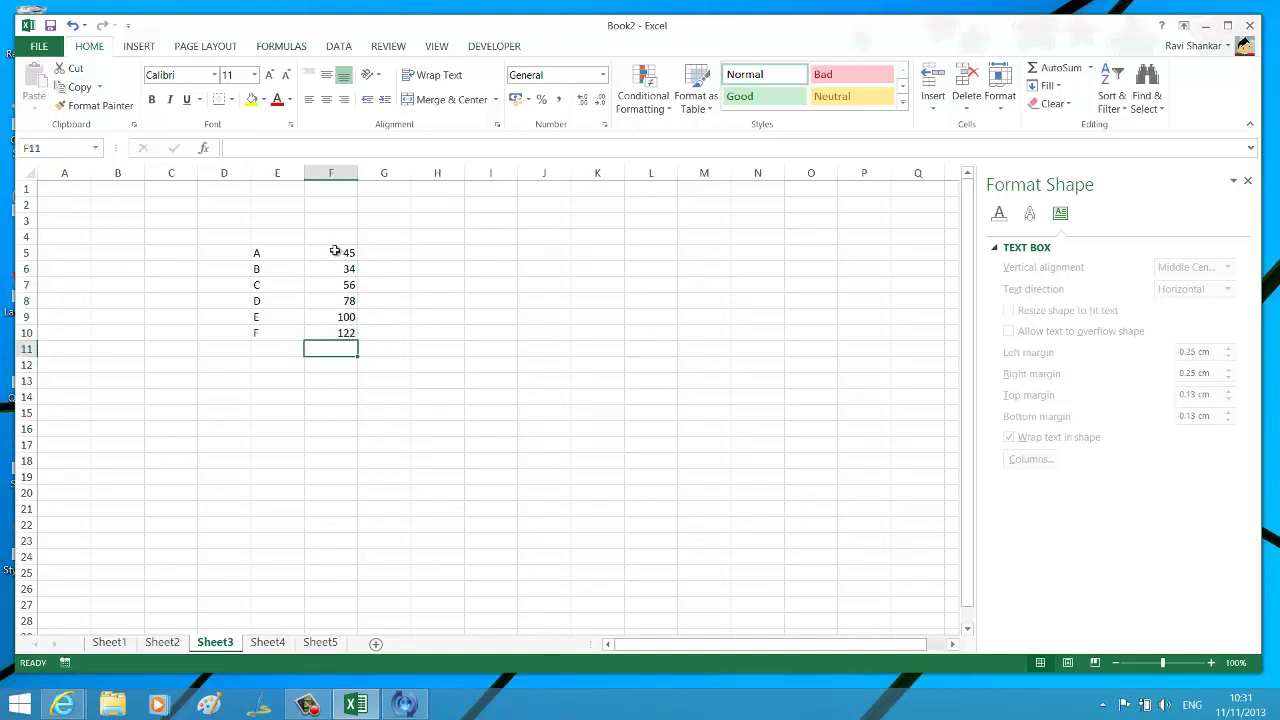
{"action": "left_click_drag", "start_coordinate": [335, 251], "coordinate": [339, 327]}
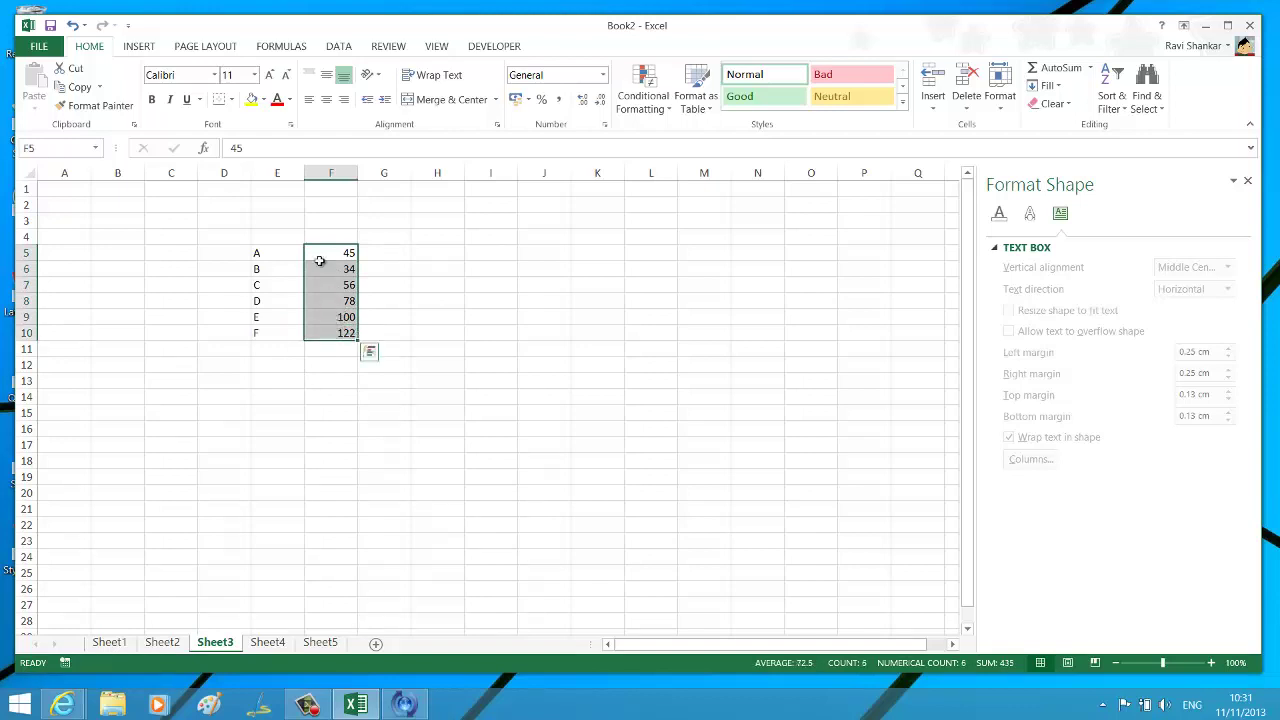
Enter =SUM(F5:F10) in H7 and confirm it displays 435
{"action": "left_click", "coordinate": [441, 284]}
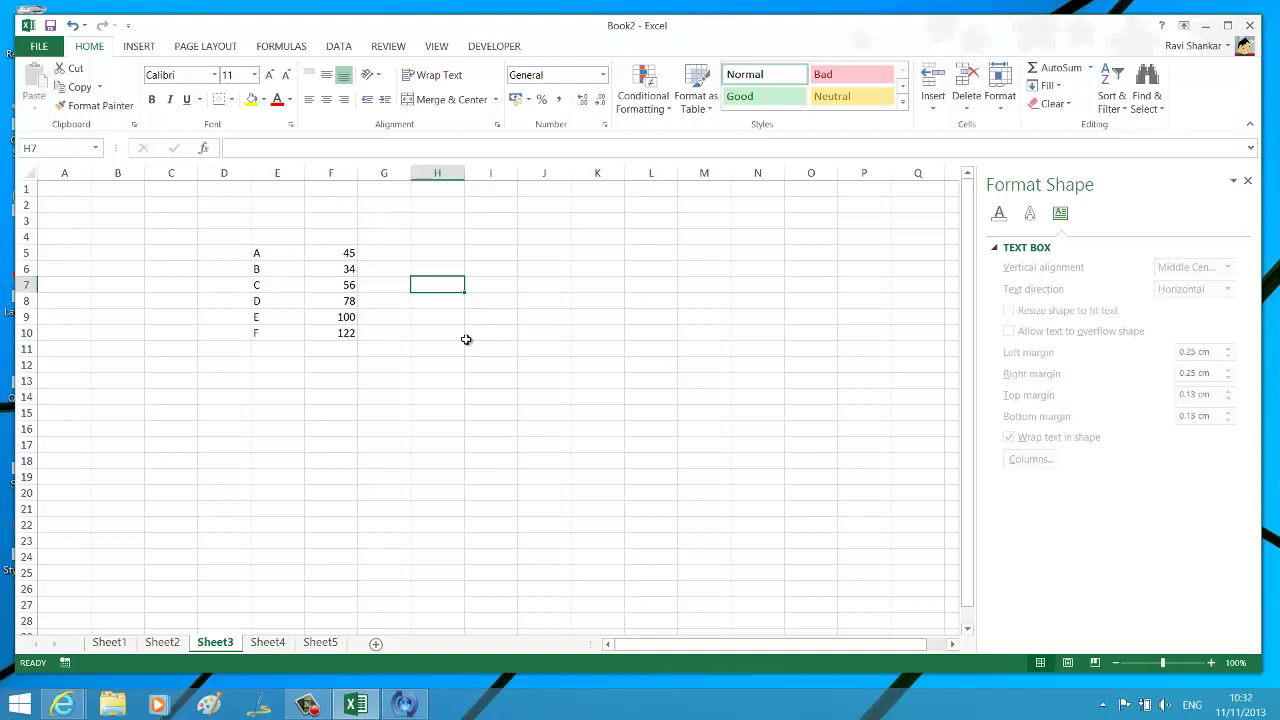
{"action": "type", "text": "=SUM"}
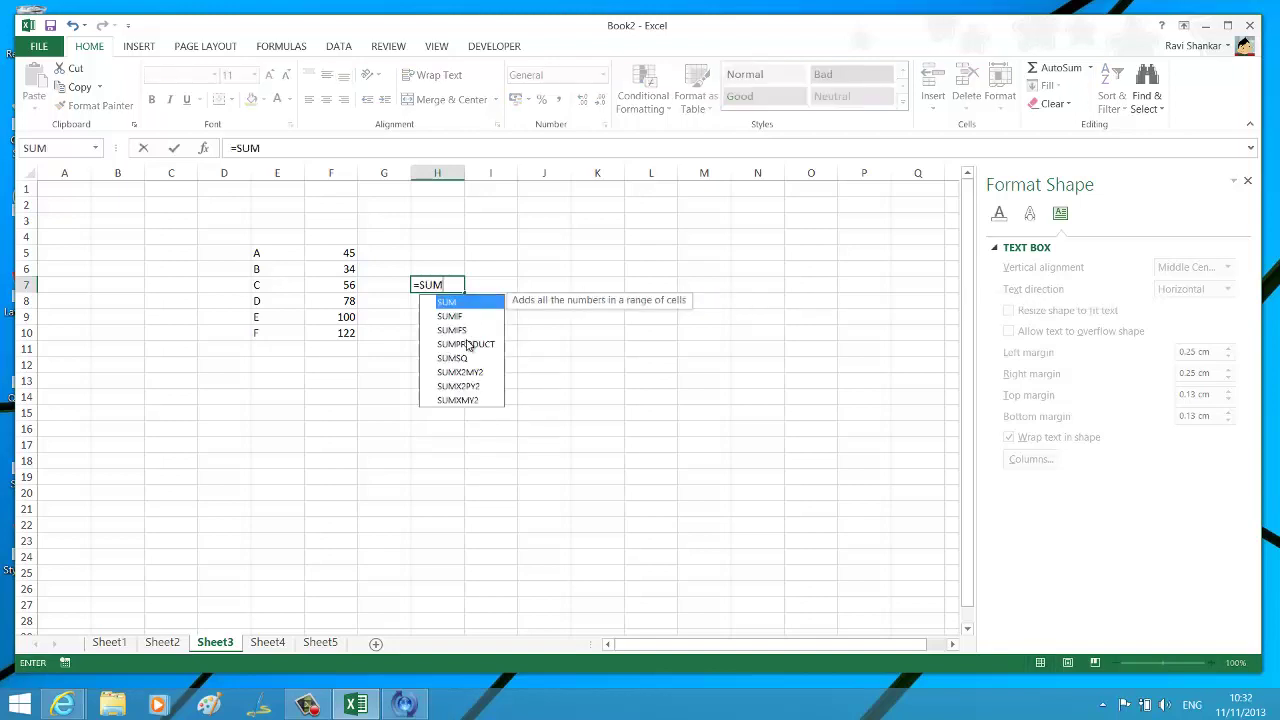
{"action": "type", "text": "("}
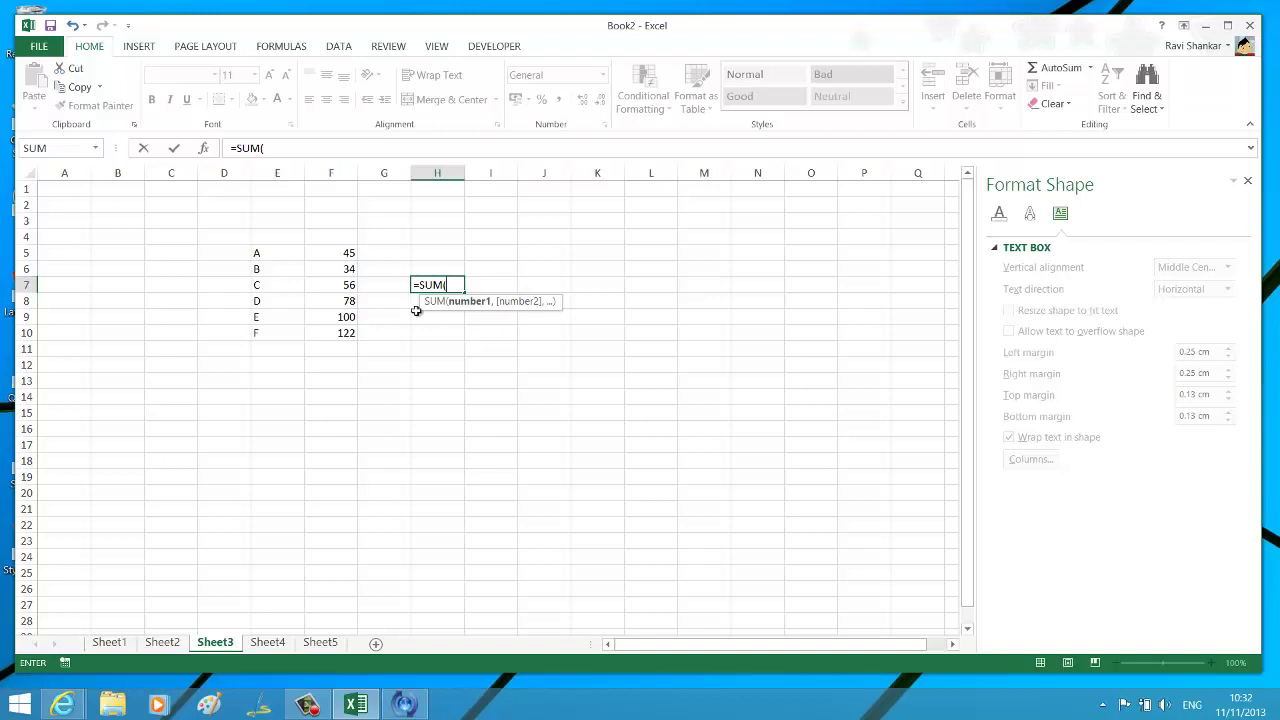
{"action": "left_click", "coordinate": [343, 251]}
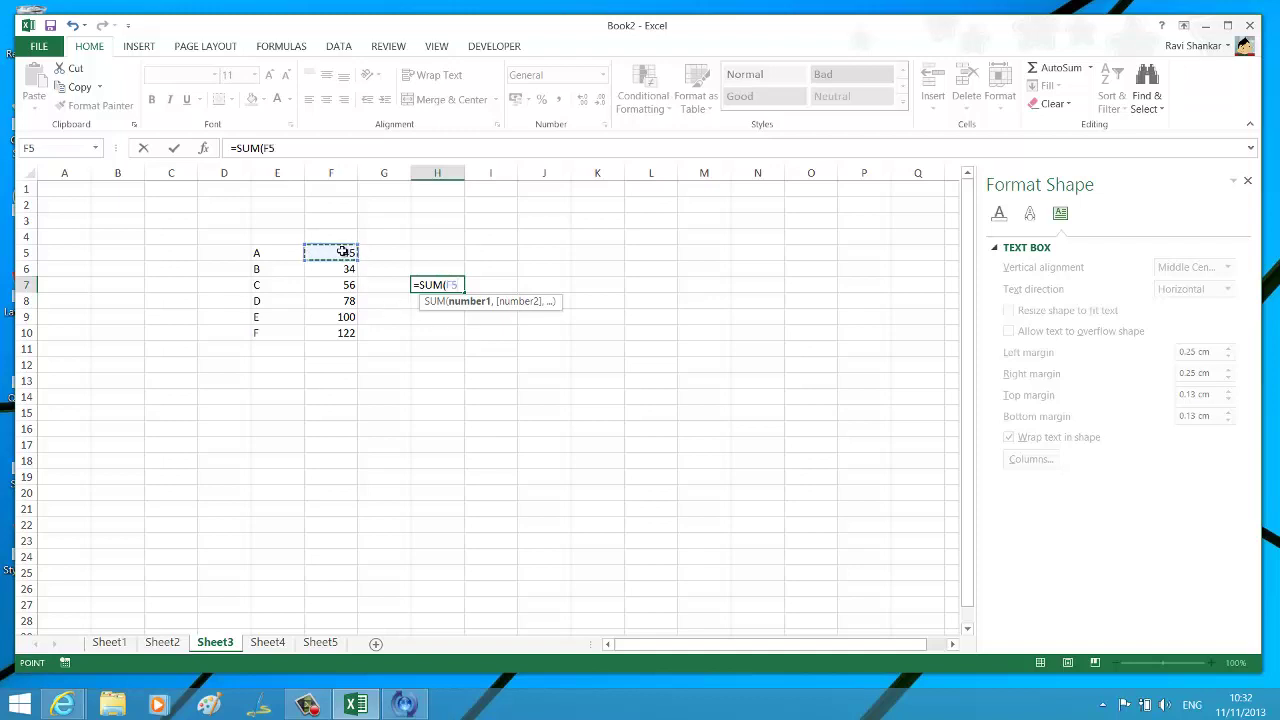
{"action": "left_click_drag", "start_coordinate": [343, 251], "coordinate": [343, 332]}
{"action": "type", "text": ")"}
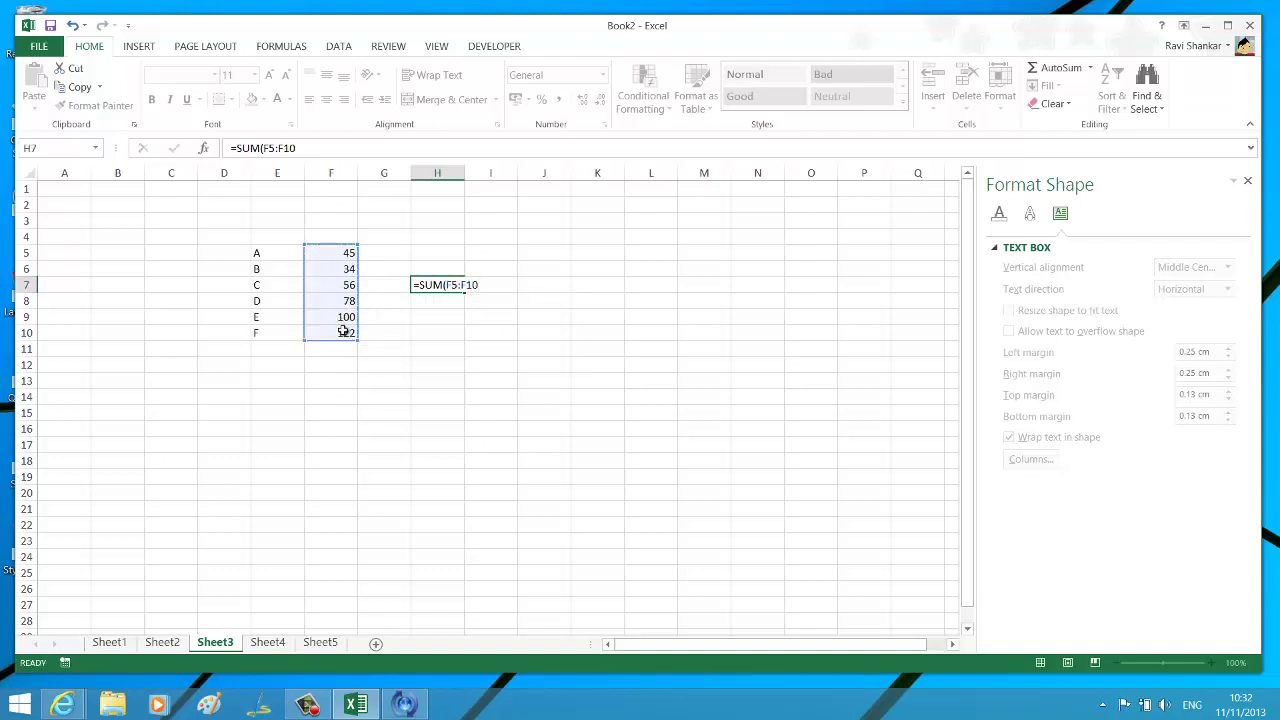
{"action": "key", "text": "Return"}
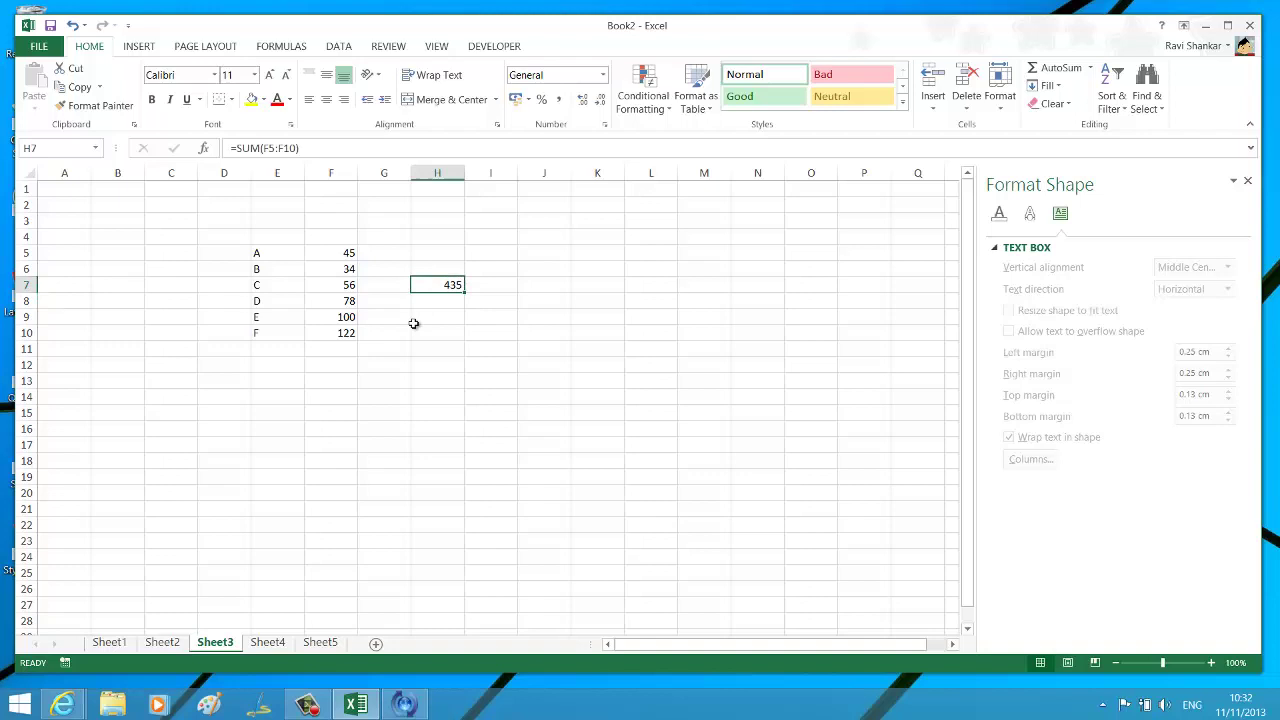
{"action": "left_click_drag", "start_coordinate": [346, 252], "coordinate": [343, 331]}
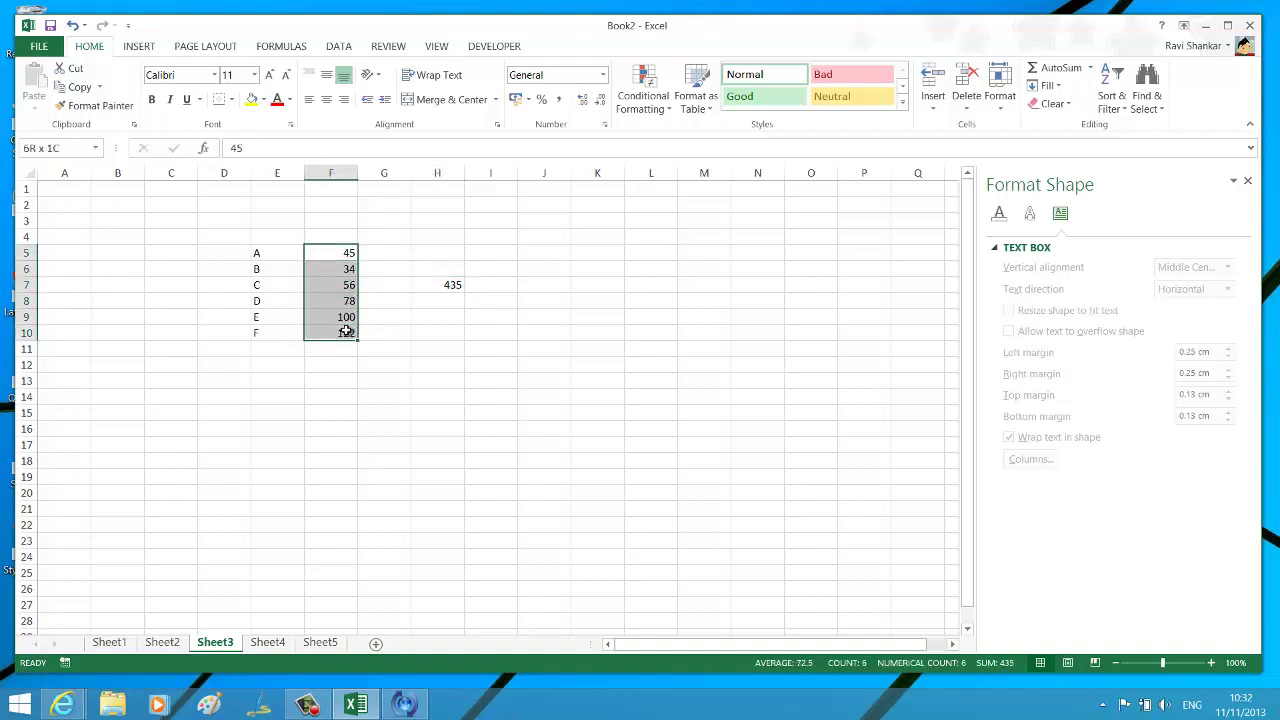
{"action": "left_click", "coordinate": [451, 284]}
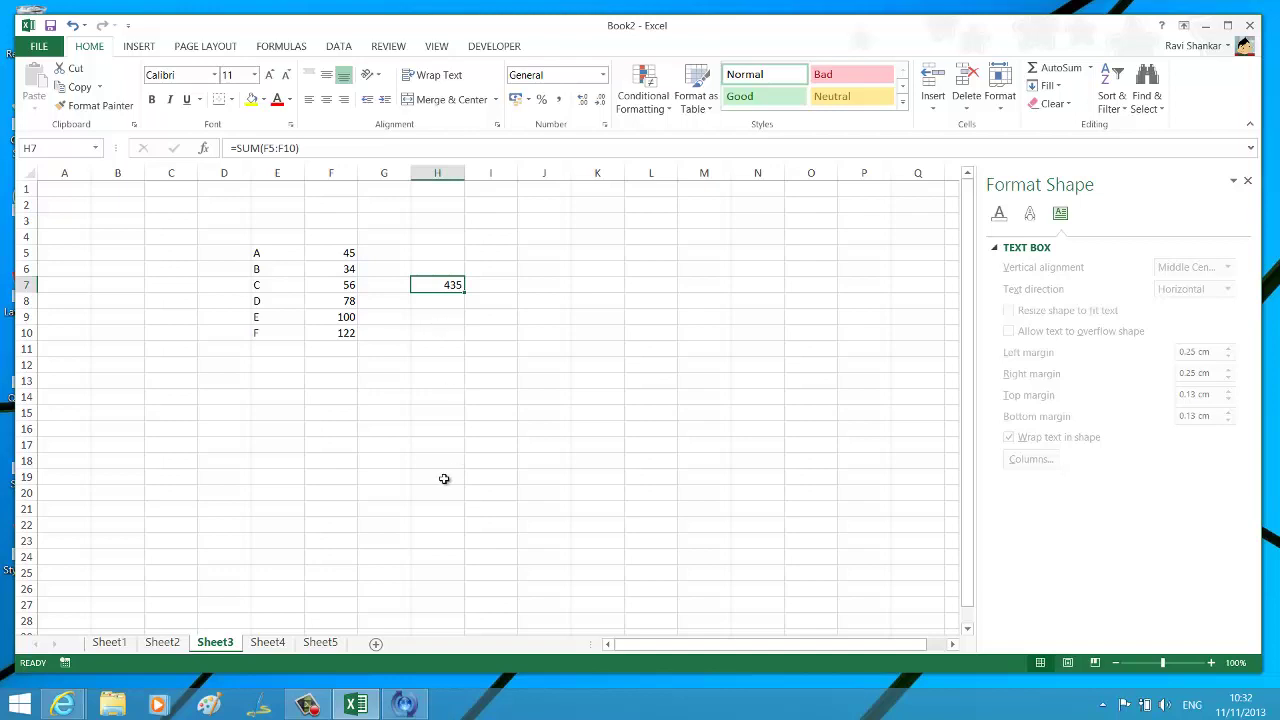
Insert a 6-Point Star from the Shapes gallery, drawn just below cell H7
{"action": "left_click", "coordinate": [150, 50]}
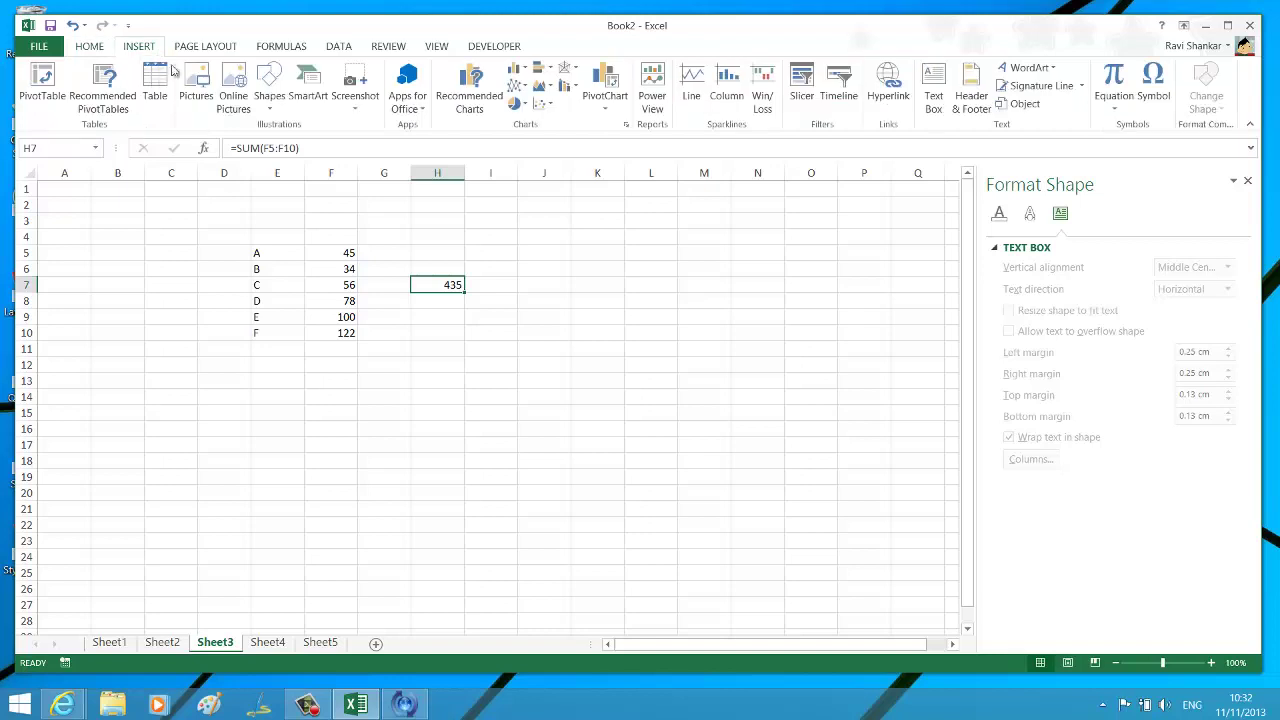
{"action": "left_click", "coordinate": [263, 100]}
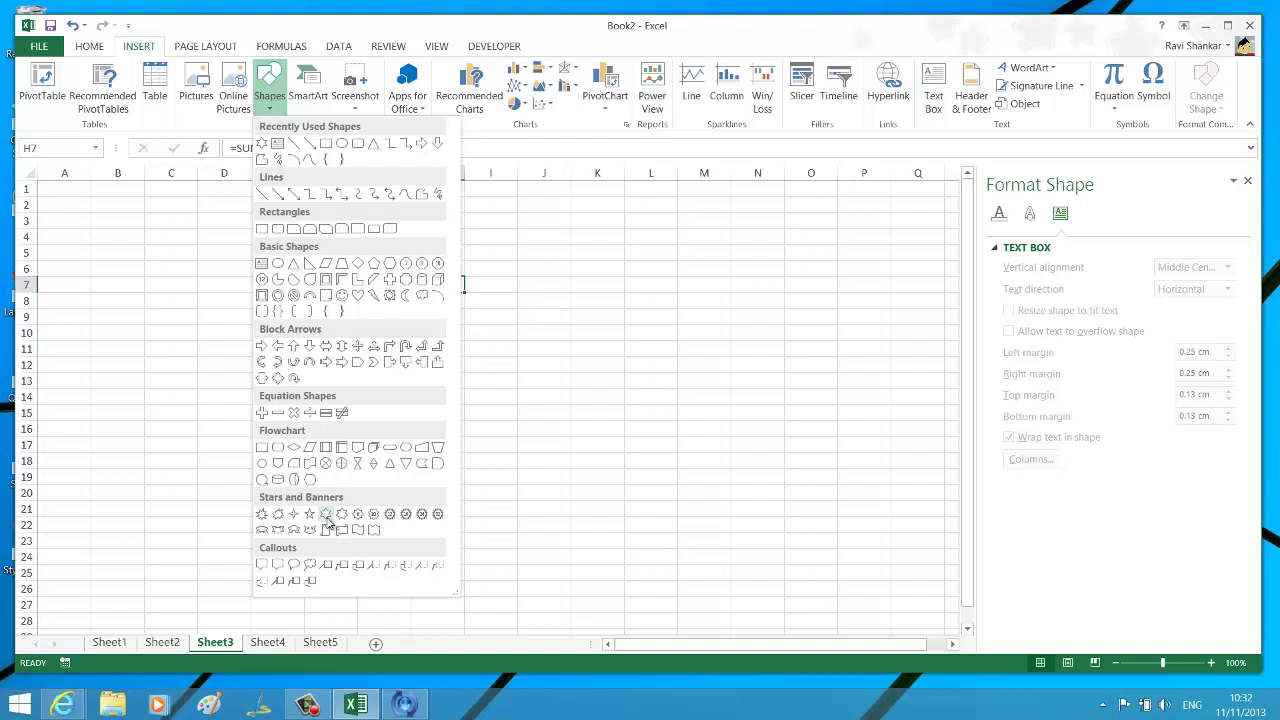
{"action": "left_click", "coordinate": [325, 514]}
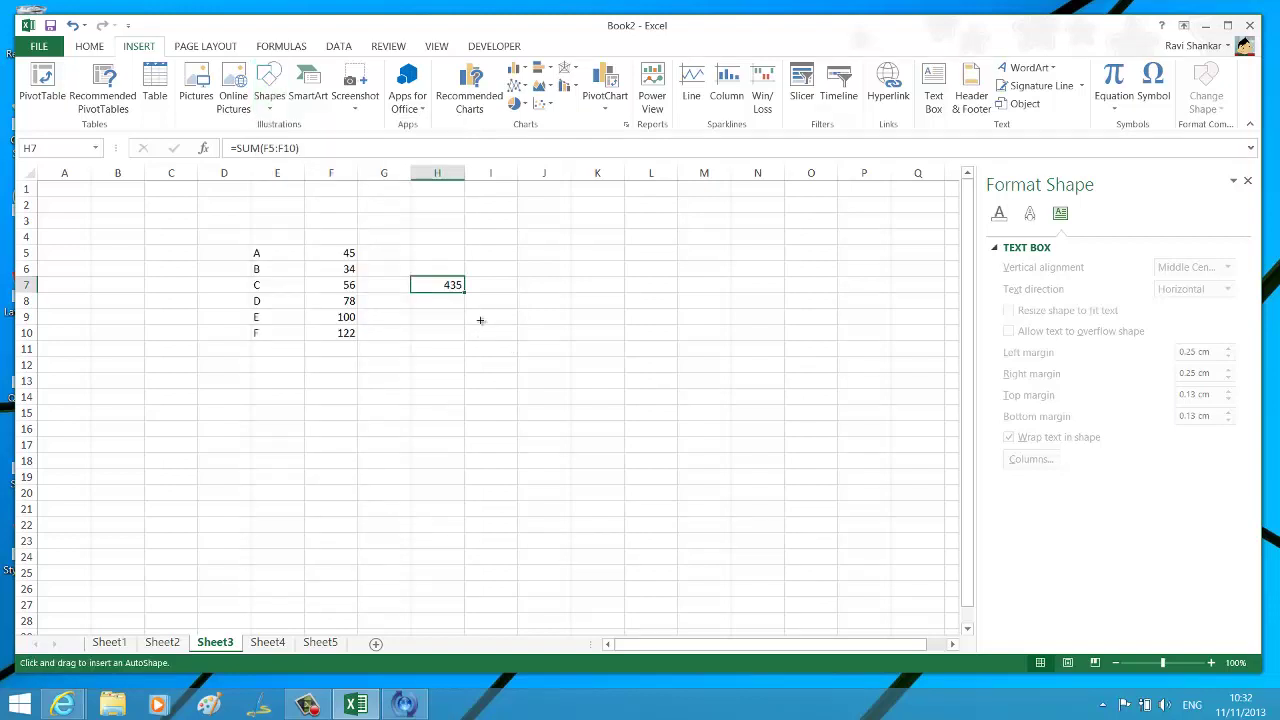
{"action": "mouse_move", "coordinate": [452, 328]}
{"action": "left_mouse_down"}
{"action": "mouse_move", "coordinate": [514, 389]}
{"action": "mouse_move", "coordinate": [496, 379]}
{"action": "left_mouse_up"}
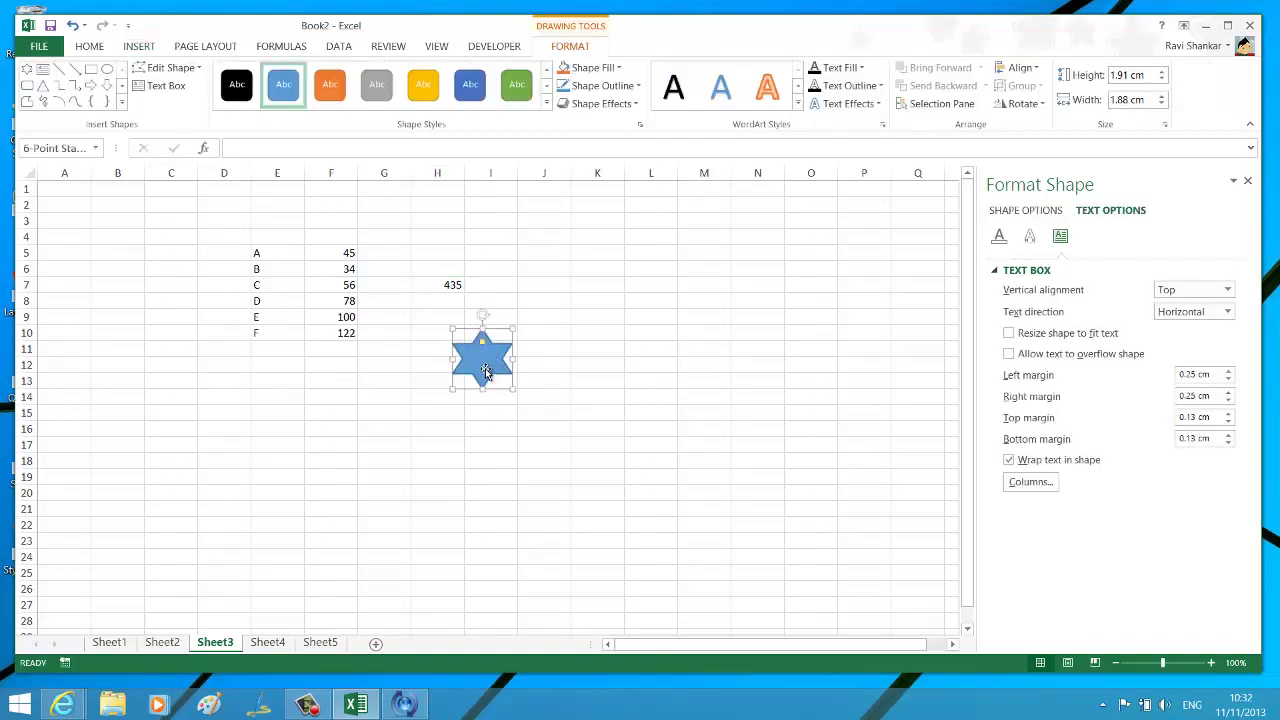
Drag the star over H7, move it aside to verify the formula, then put it back
{"action": "left_click_drag", "start_coordinate": [485, 369], "coordinate": [453, 296]}
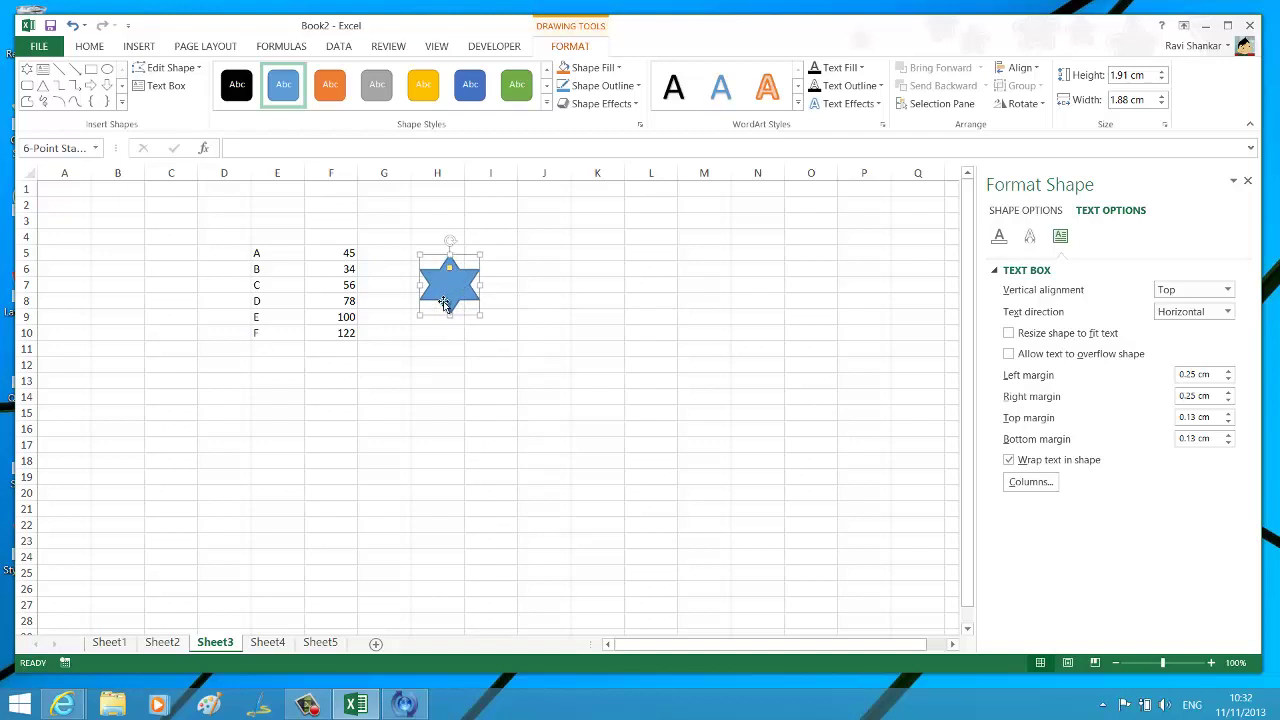
{"action": "left_click_drag", "start_coordinate": [446, 288], "coordinate": [471, 371]}
{"action": "left_click", "coordinate": [451, 287]}
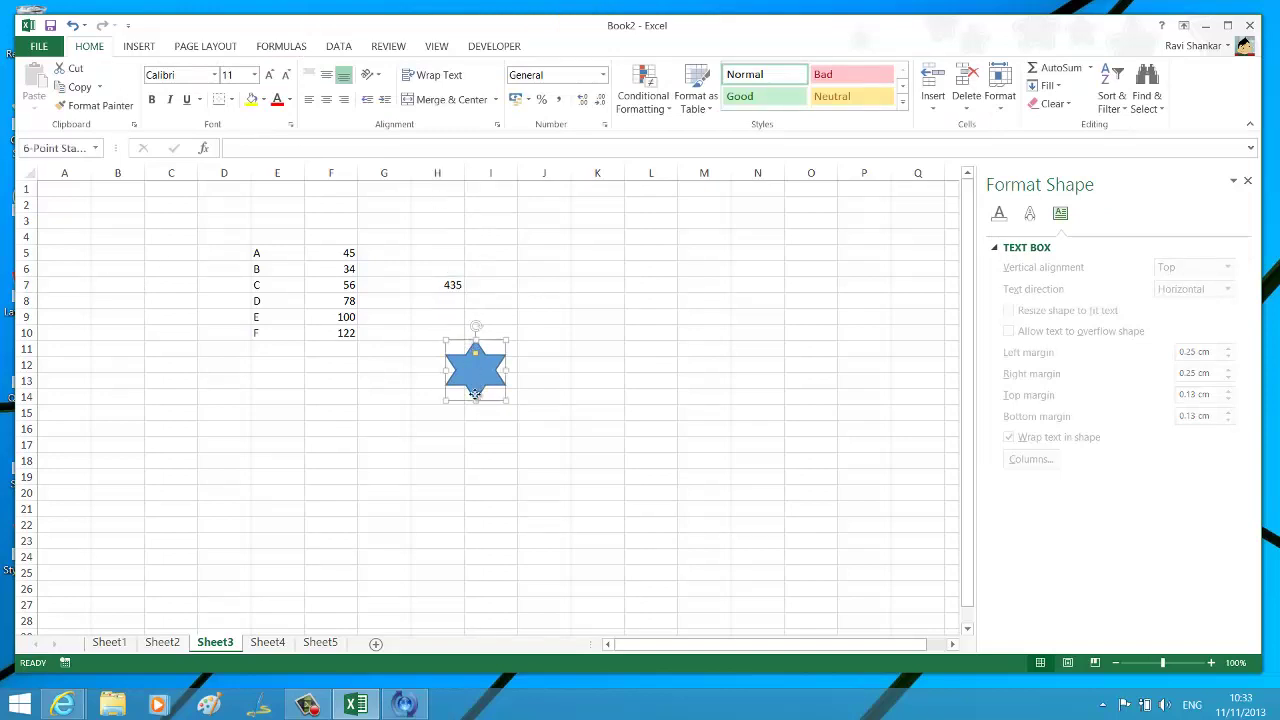
{"action": "left_click_drag", "start_coordinate": [484, 378], "coordinate": [456, 290]}
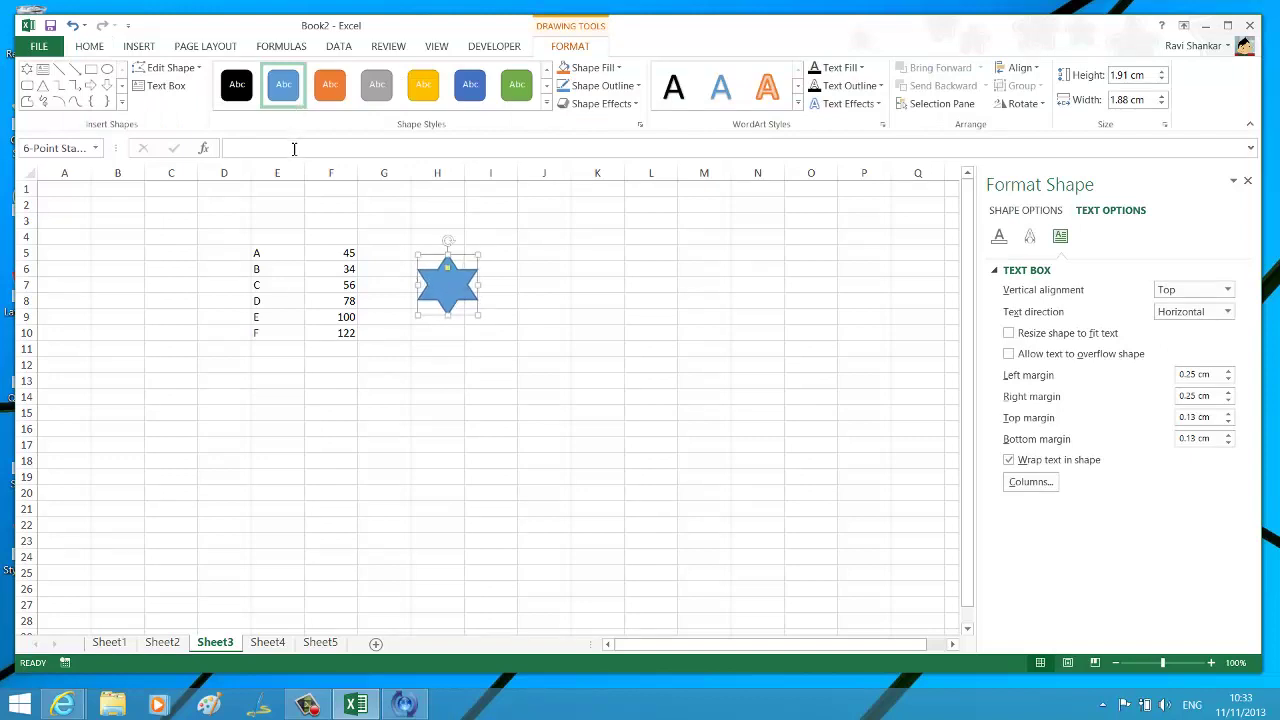
Give the selected star the formula =H7 so it displays 435, then verify the result
{"action": "left_click", "coordinate": [294, 148]}
{"action": "type", "text": "=H7"}
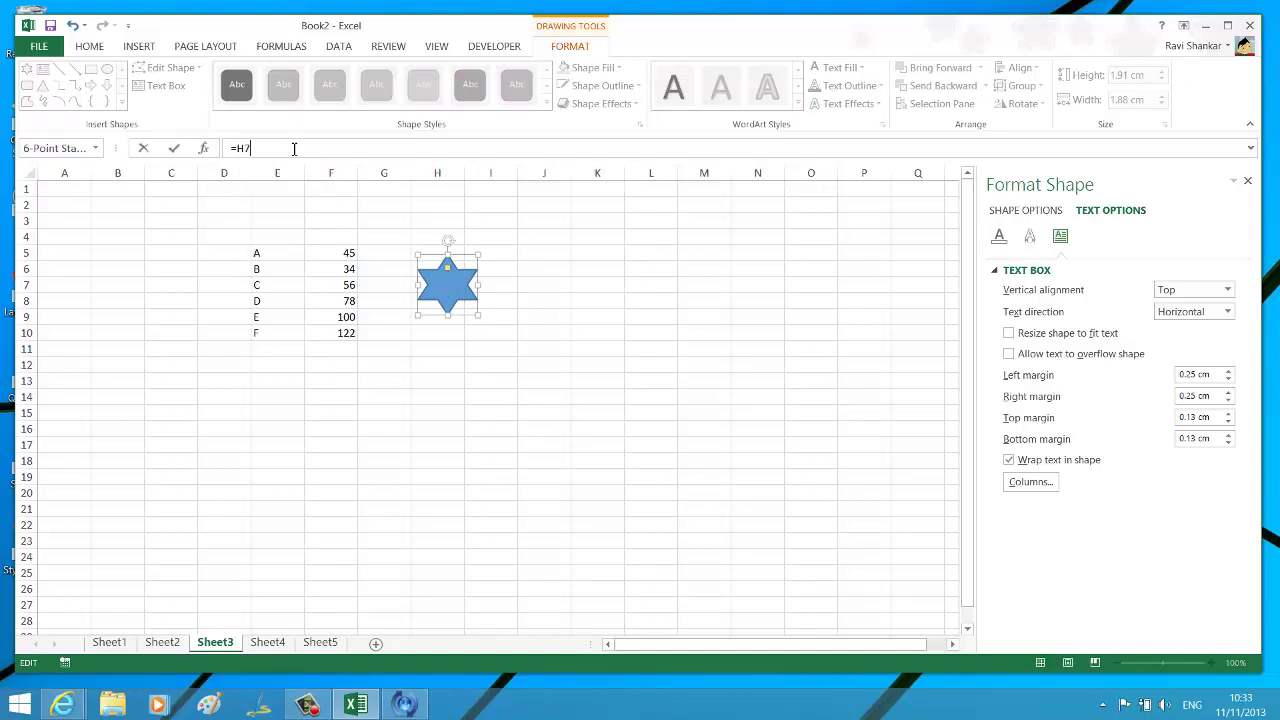
{"action": "key", "text": "Return"}
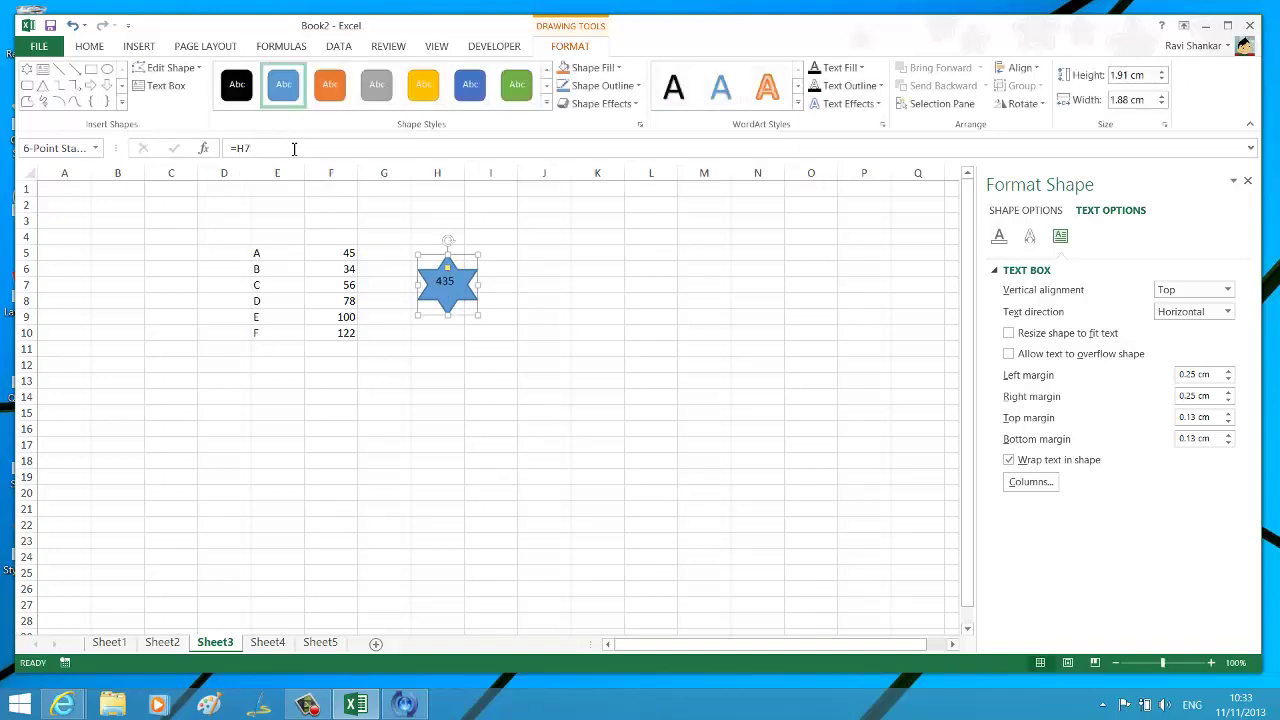
{"action": "left_click", "coordinate": [478, 371]}
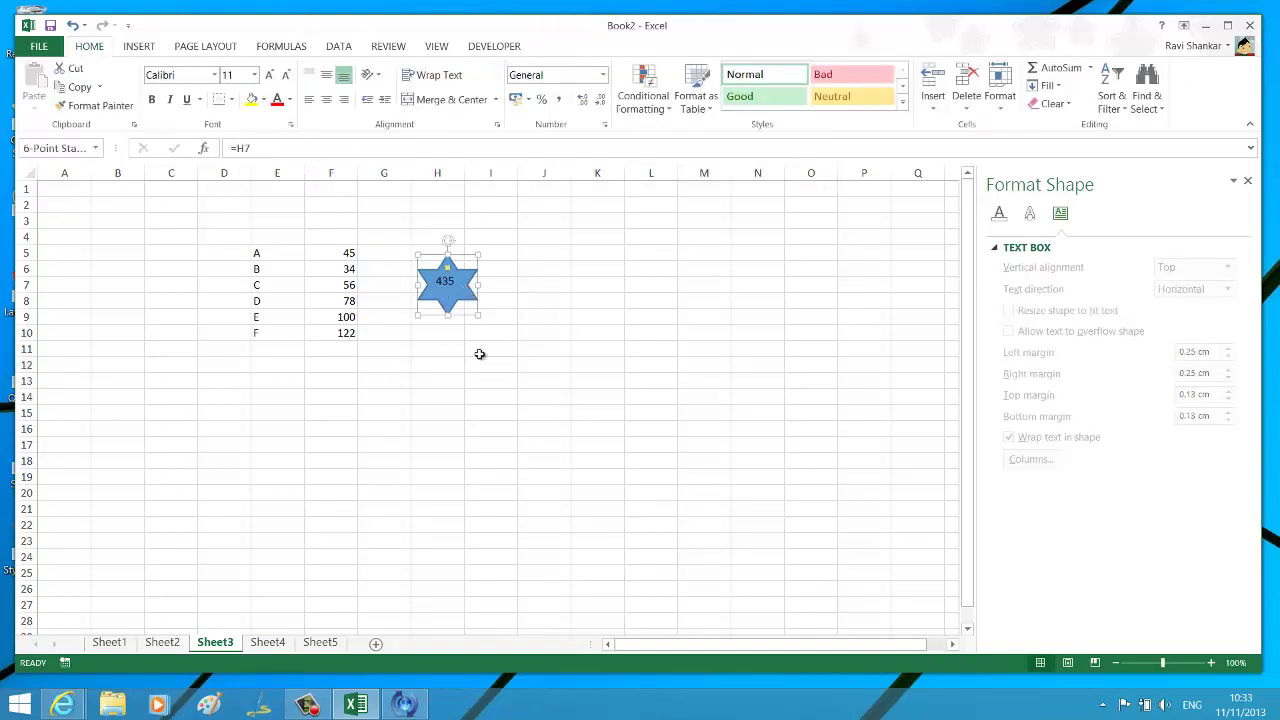
{"action": "left_click", "coordinate": [469, 382]}
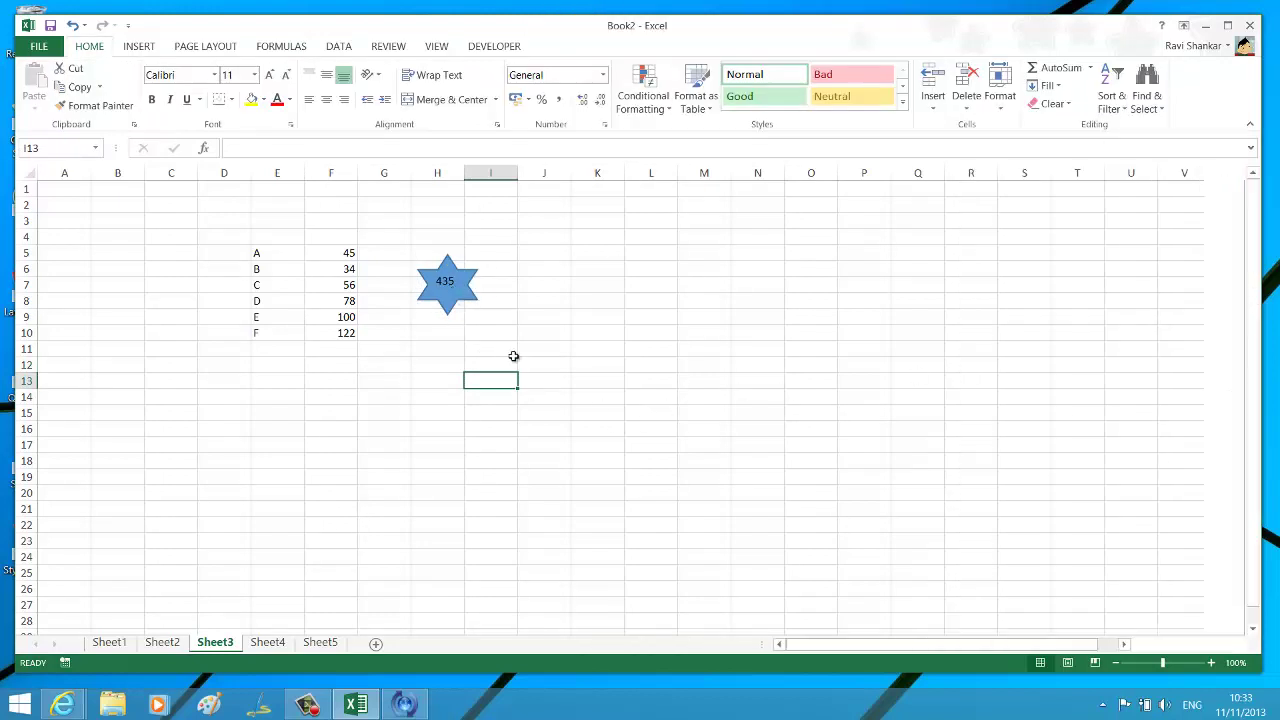
{"action": "left_click", "coordinate": [442, 303]}
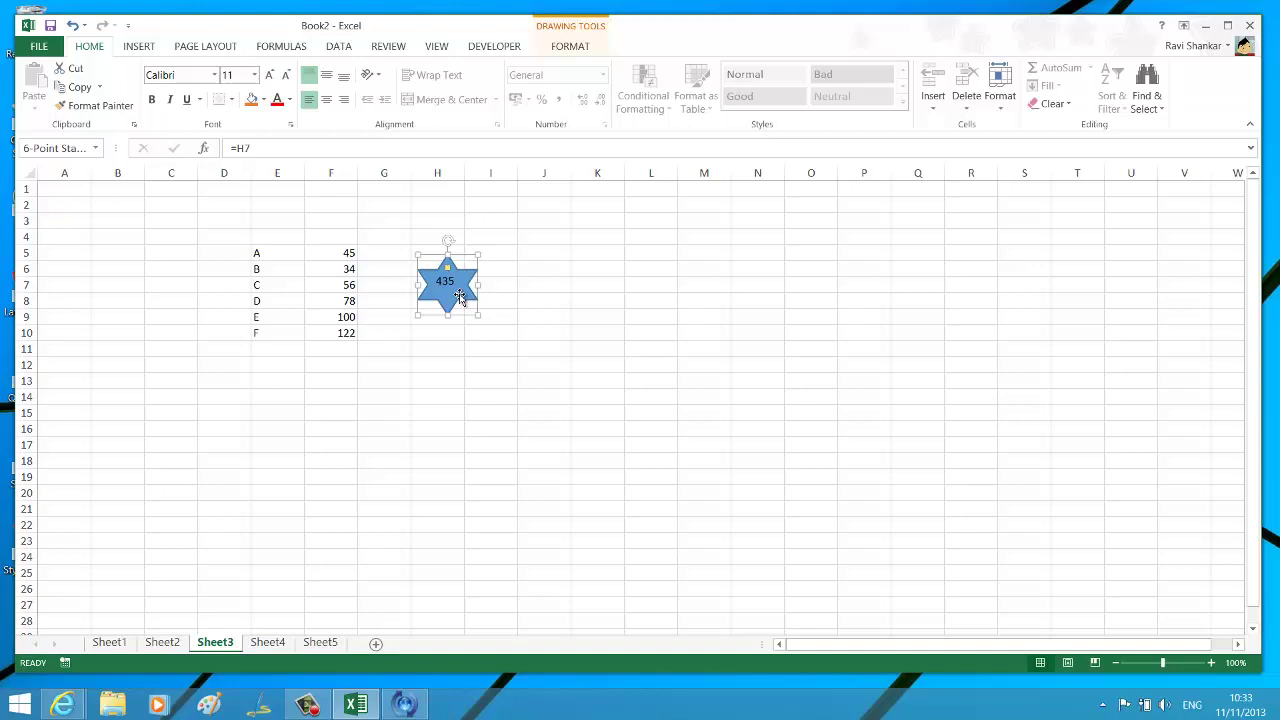
{"action": "left_click", "coordinate": [450, 362]}
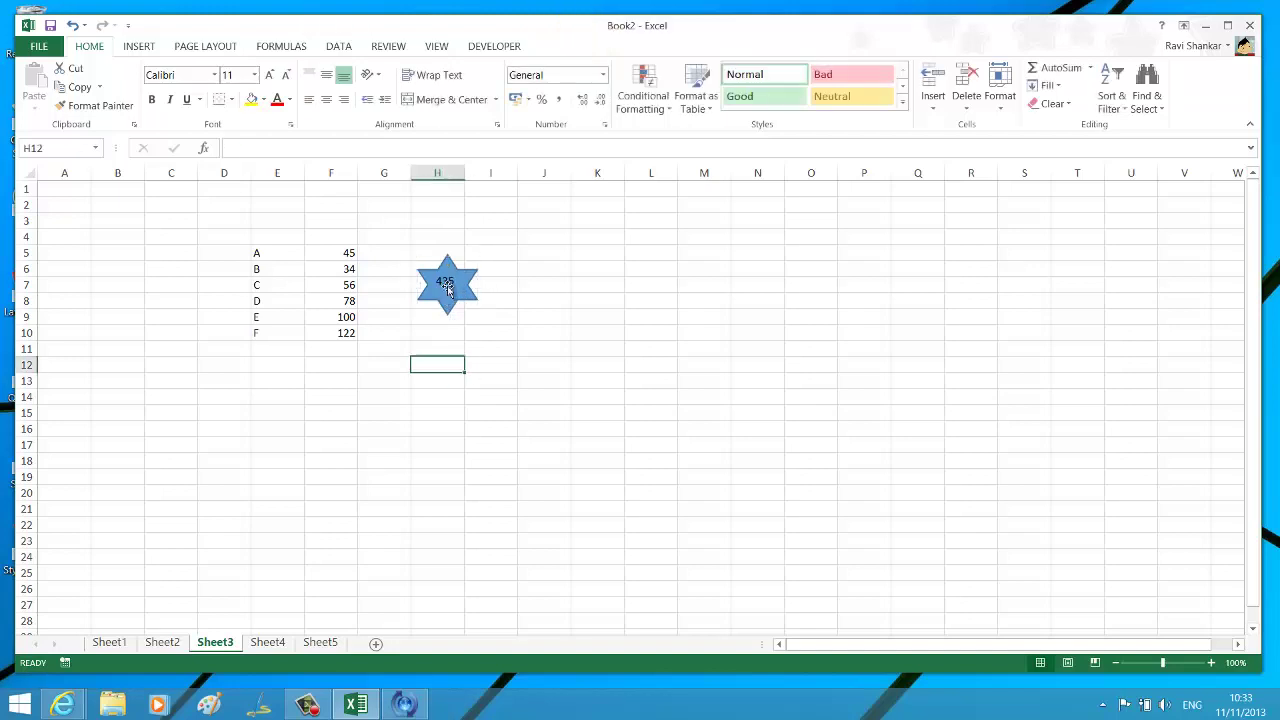
In Format Shape's Text Box options, set the star's vertical alignment to Middle Centered
{"action": "left_click", "coordinate": [447, 297]}
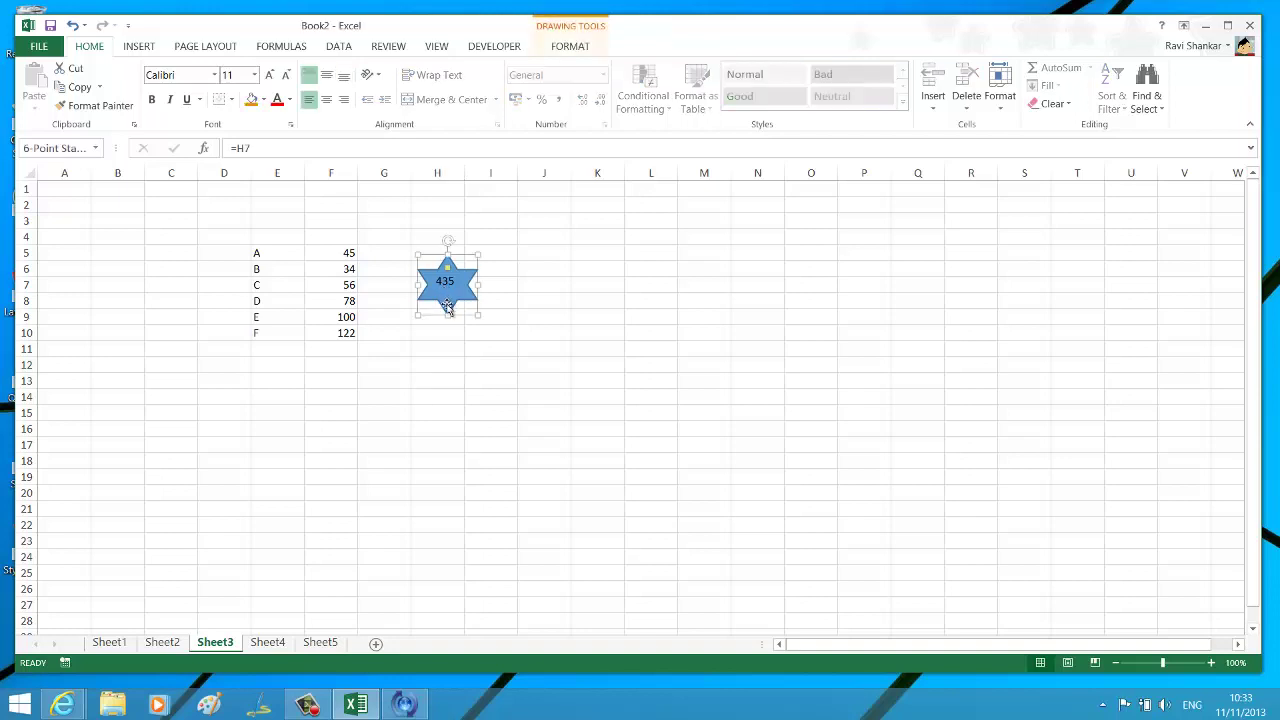
{"action": "right_click", "coordinate": [448, 304]}
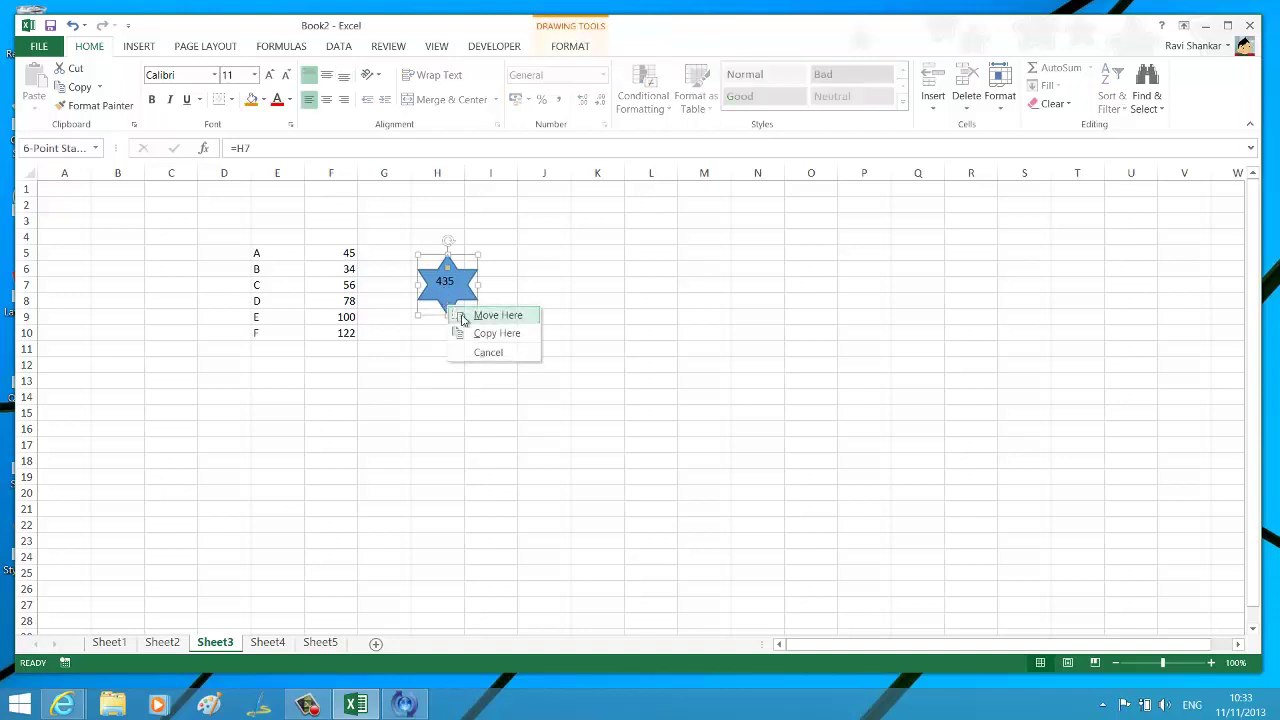
{"action": "left_click", "coordinate": [454, 276]}
{"action": "right_click", "coordinate": [452, 275]}
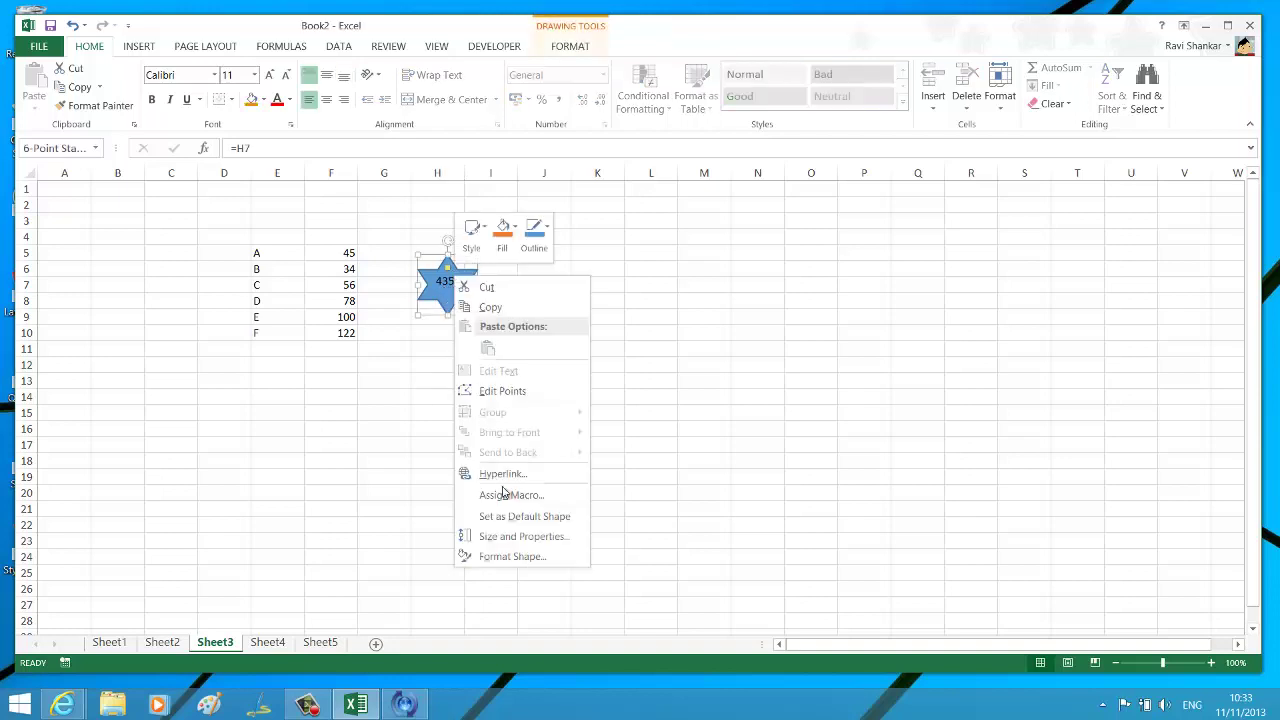
{"action": "left_click", "coordinate": [510, 556]}
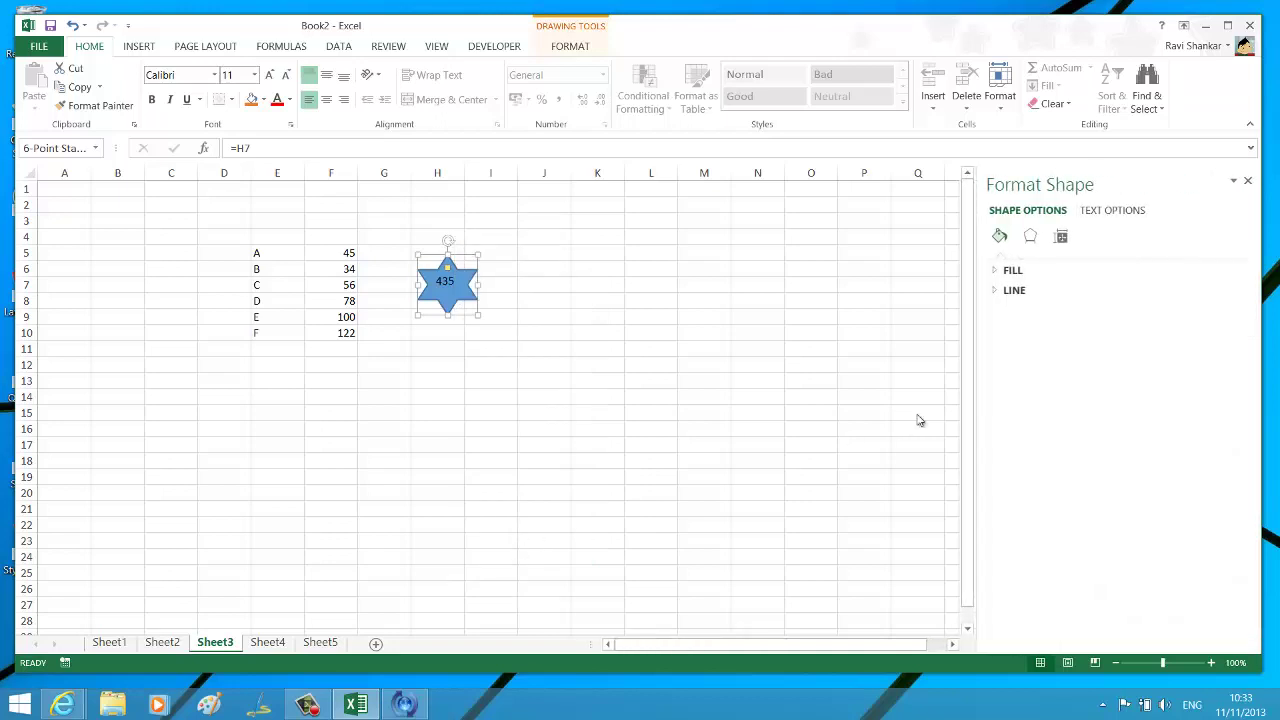
{"action": "left_click", "coordinate": [1130, 212]}
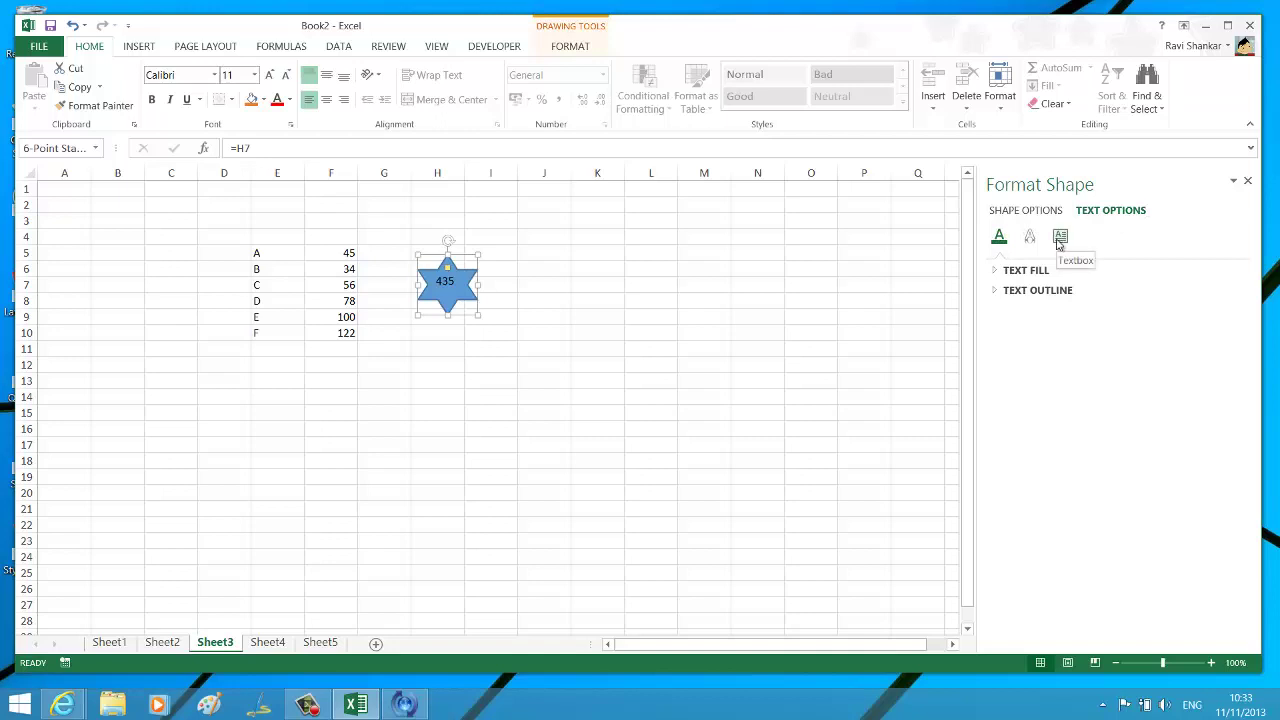
{"action": "left_click", "coordinate": [1060, 240]}
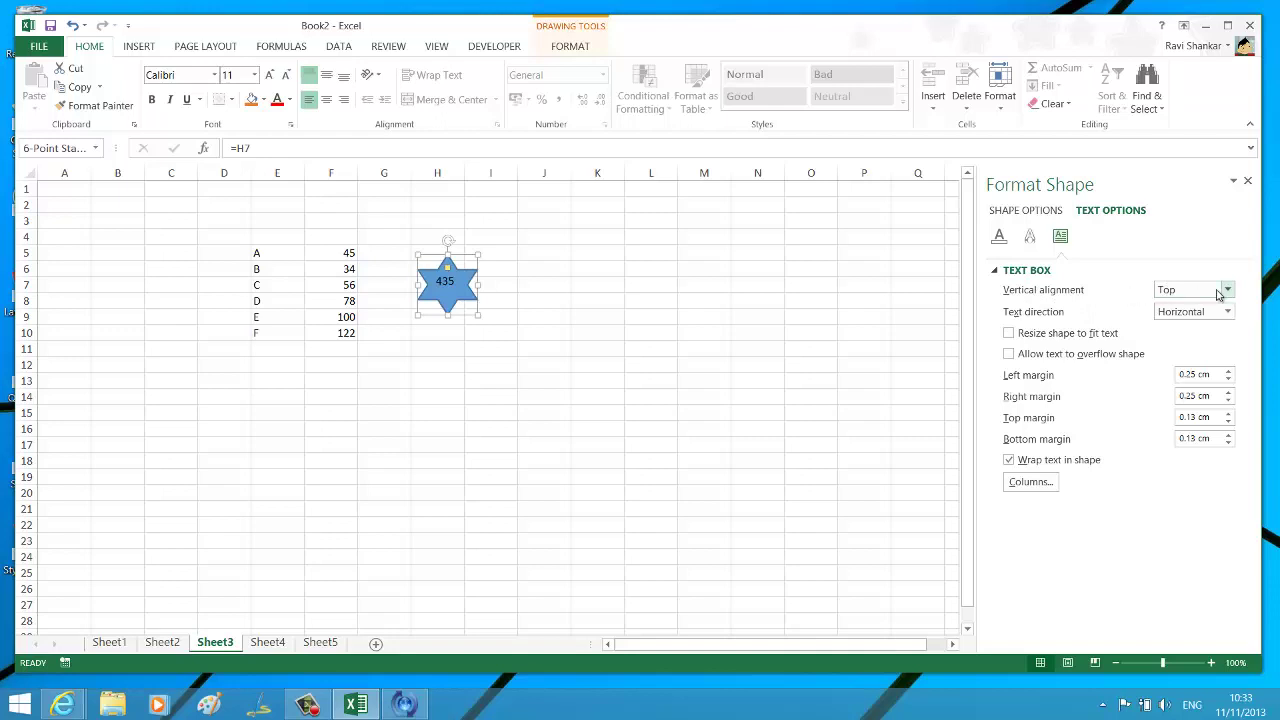
{"action": "left_click", "coordinate": [1226, 290]}
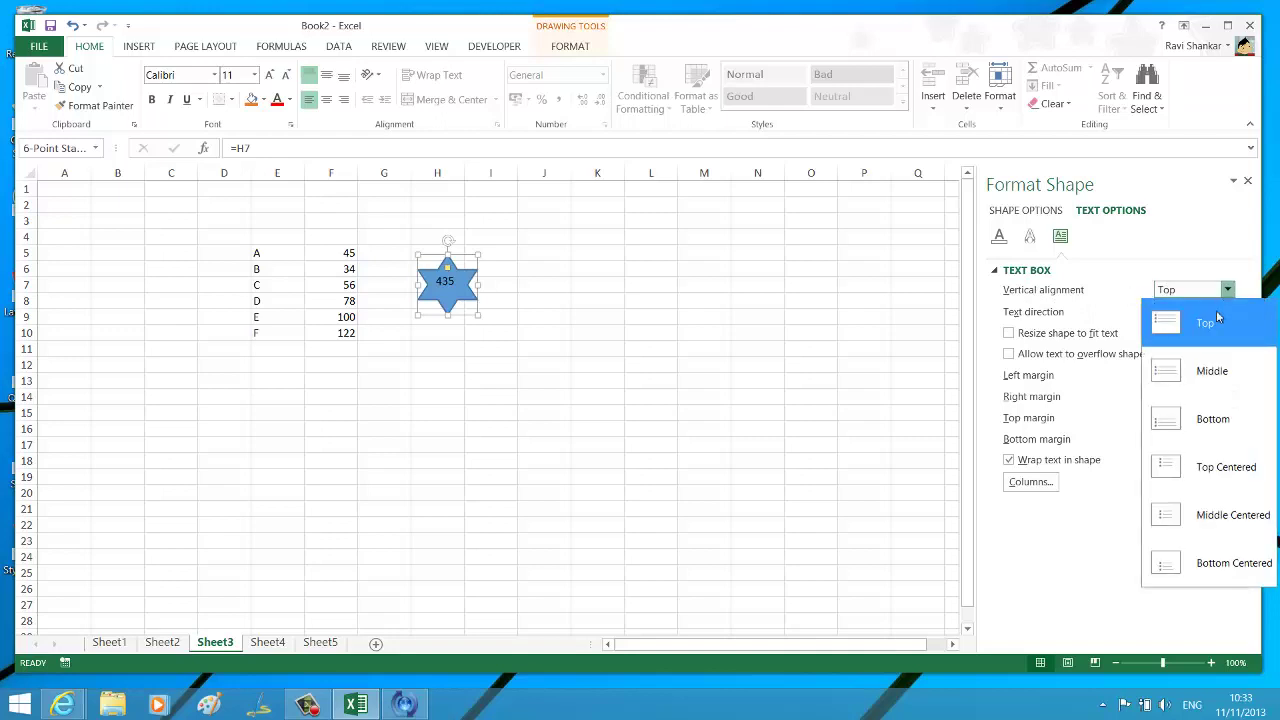
{"action": "left_click", "coordinate": [1244, 521]}
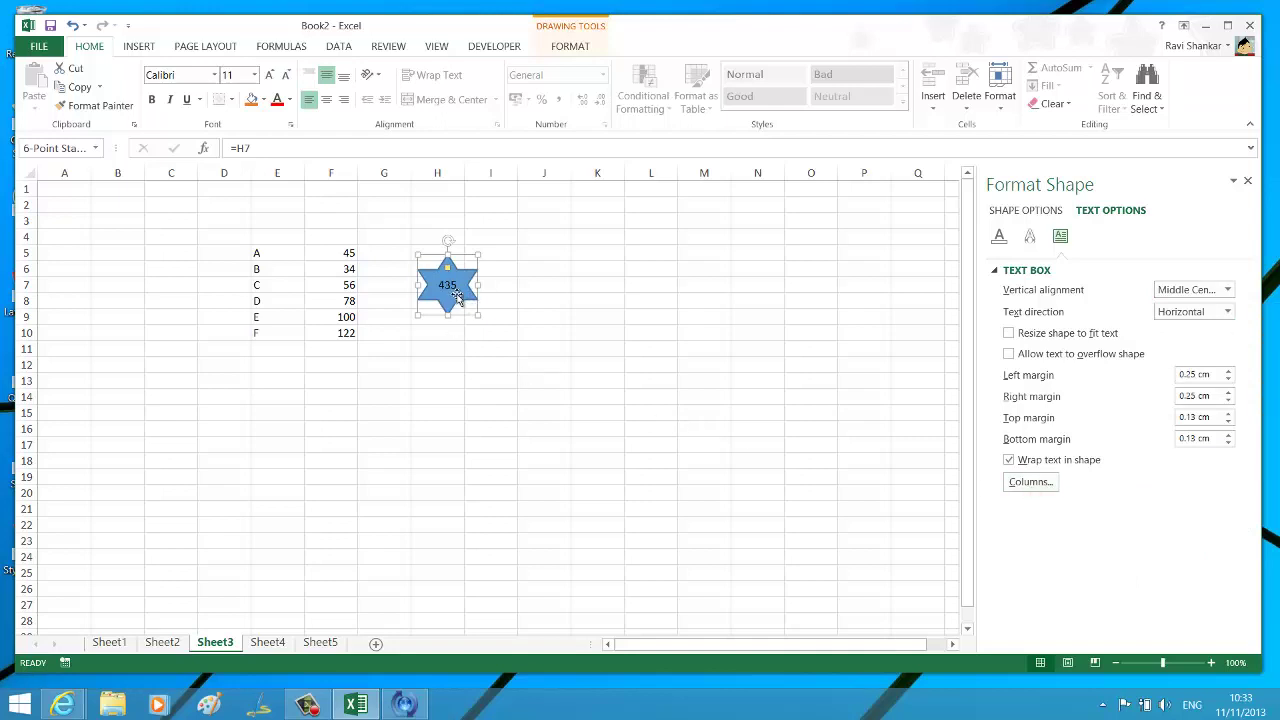
{"action": "left_click", "coordinate": [548, 355]}
{"action": "left_click", "coordinate": [746, 362]}
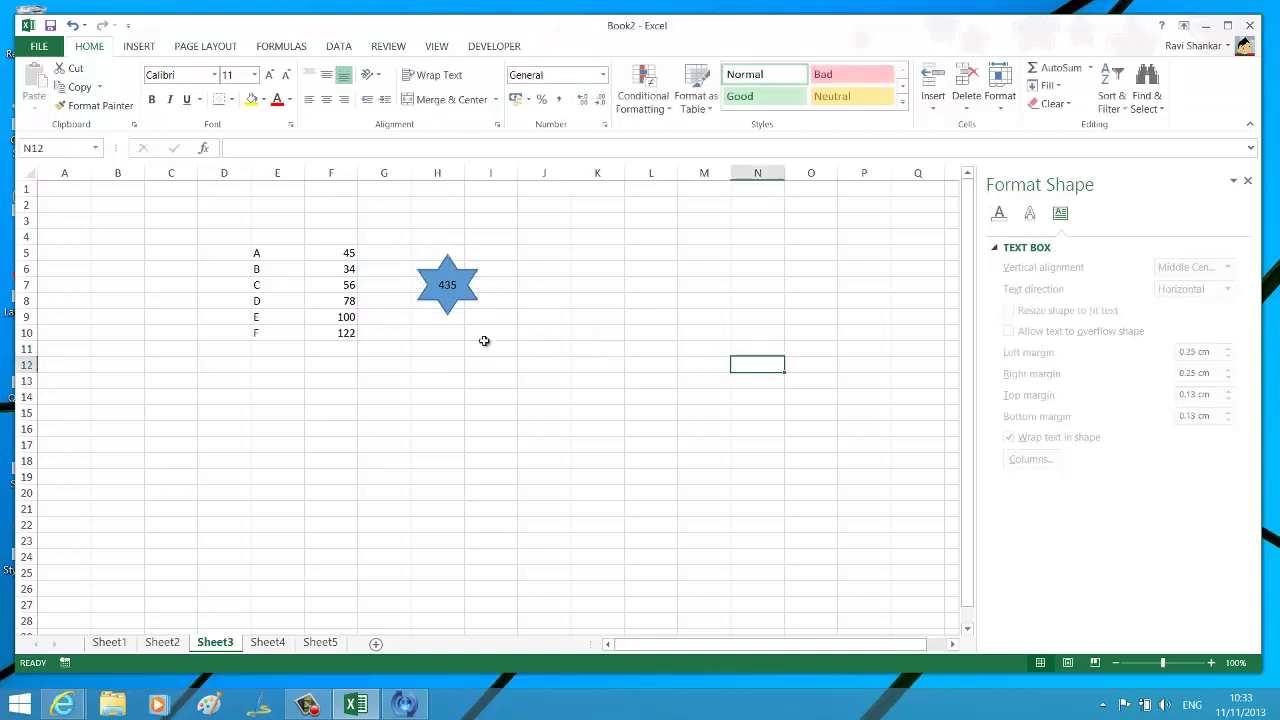